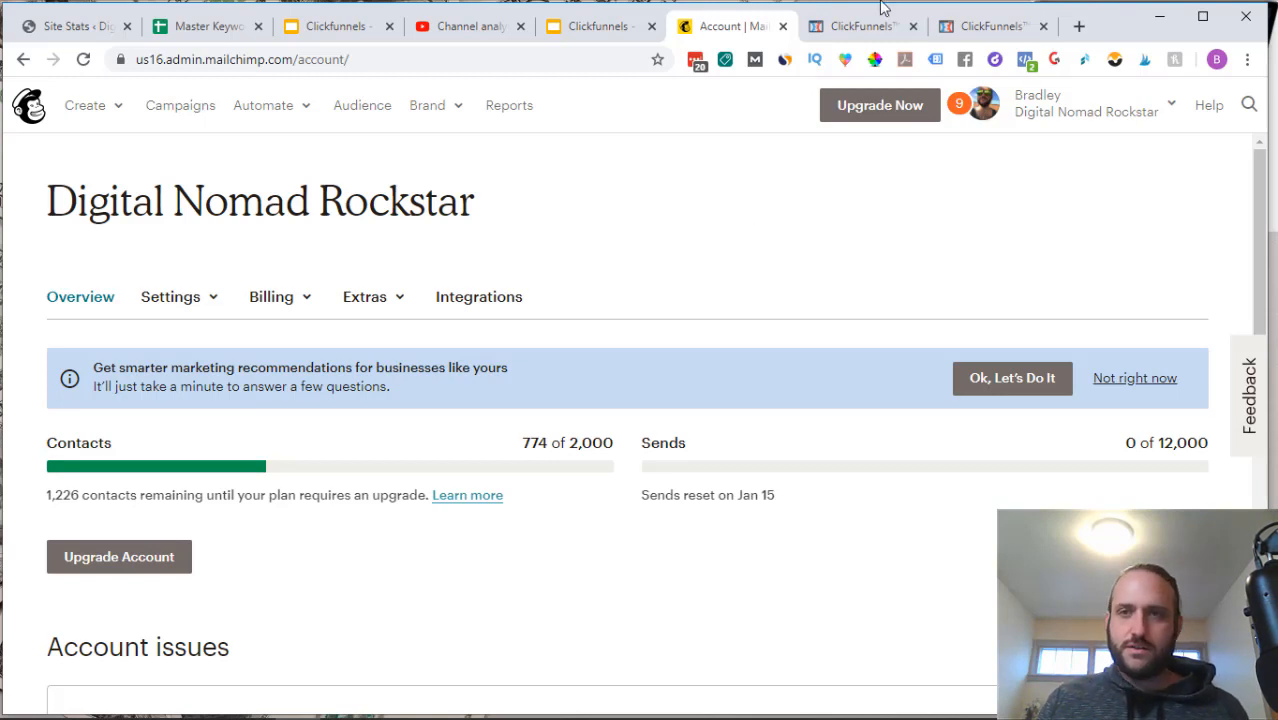
# Step: Switch to ClickFunnels and open the Integrations page in the account settings
pyautogui.click(962, 24)
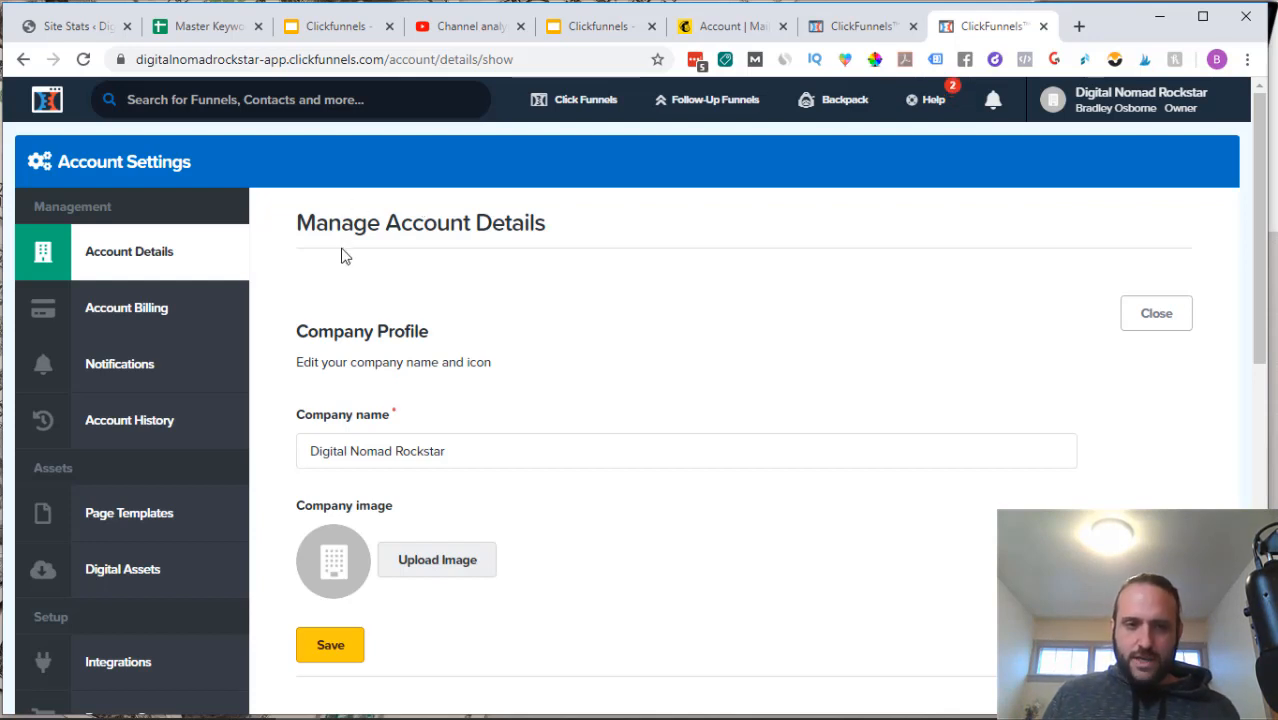
pyautogui.click(1105, 116)
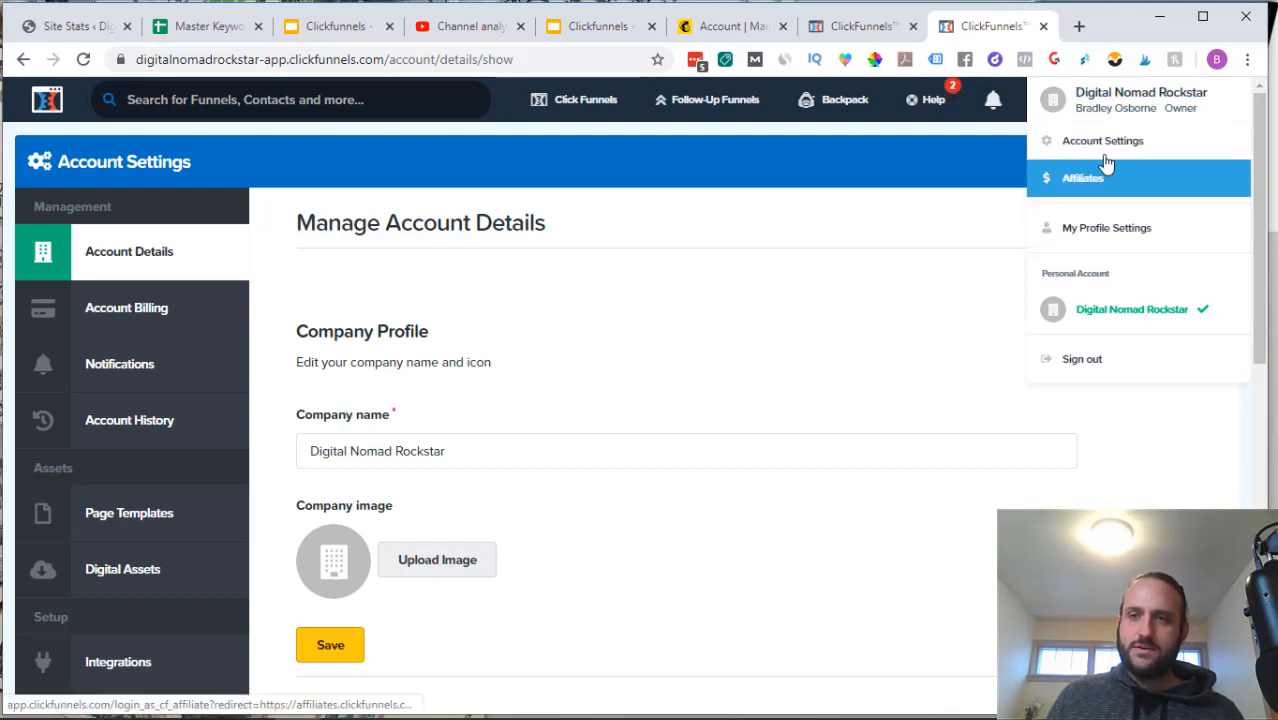
pyautogui.click(1120, 141)
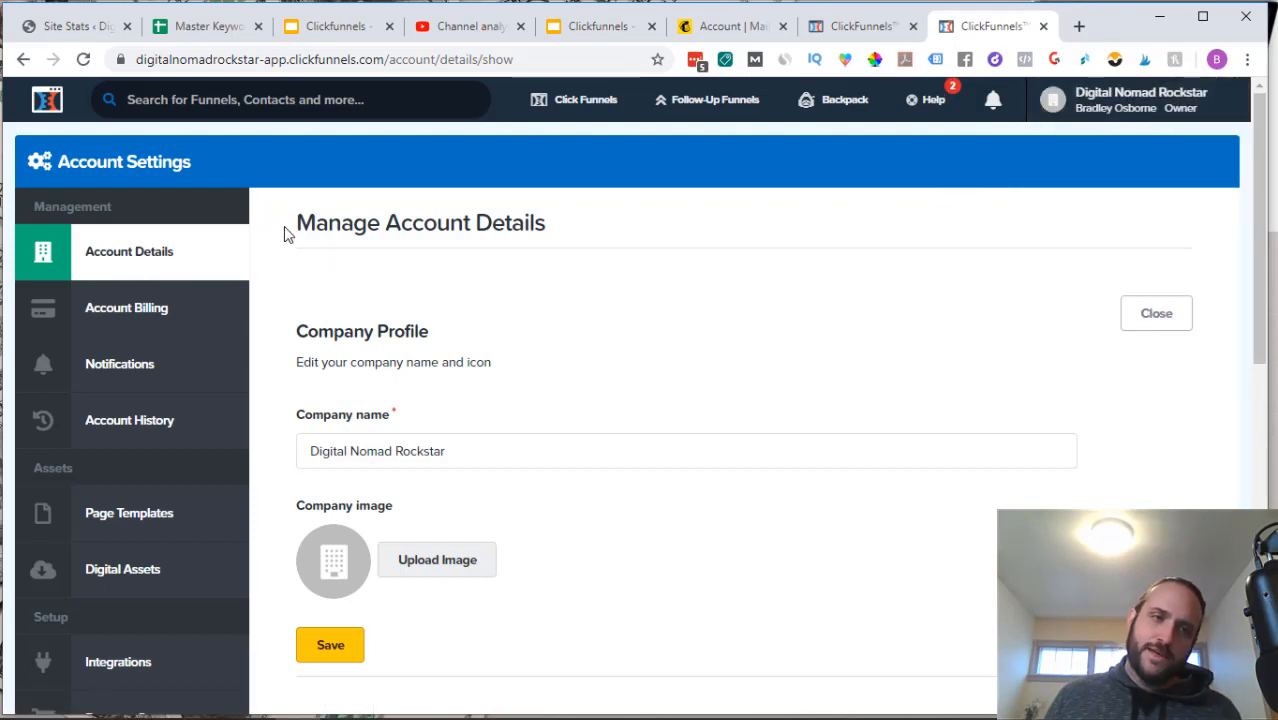
pyautogui.scroll(-4, 277, 251)
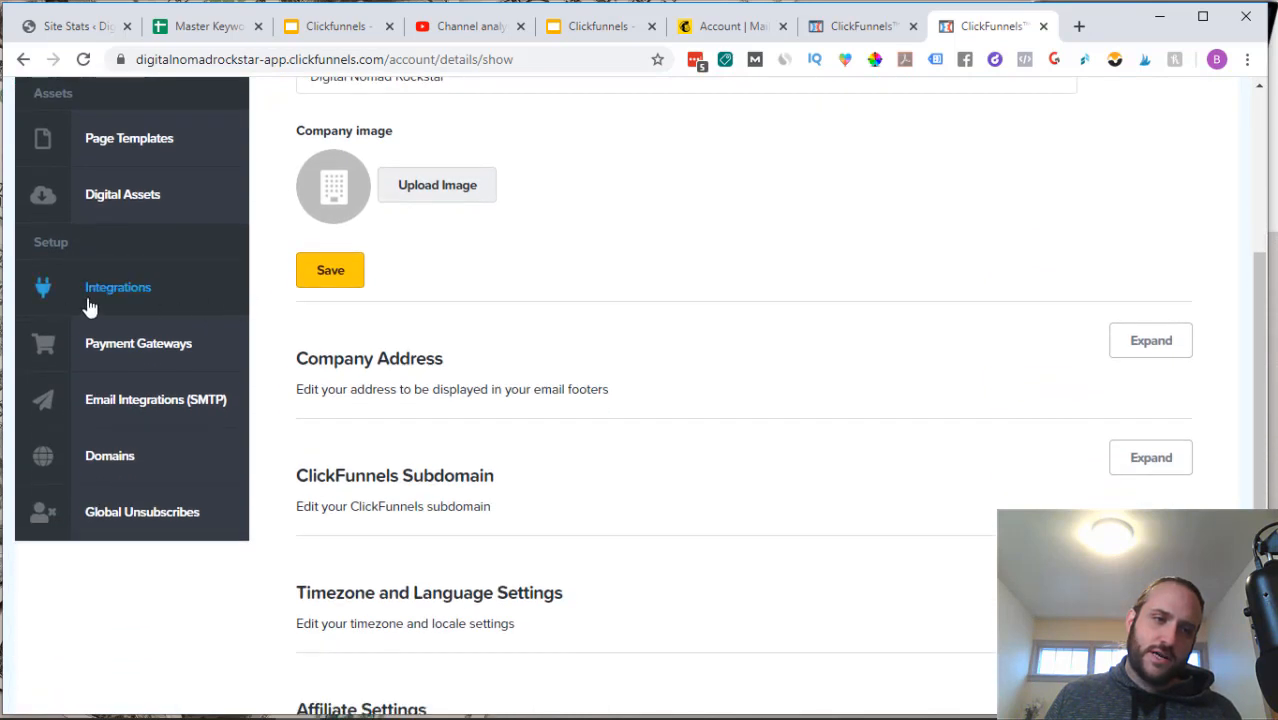
pyautogui.click(118, 290)
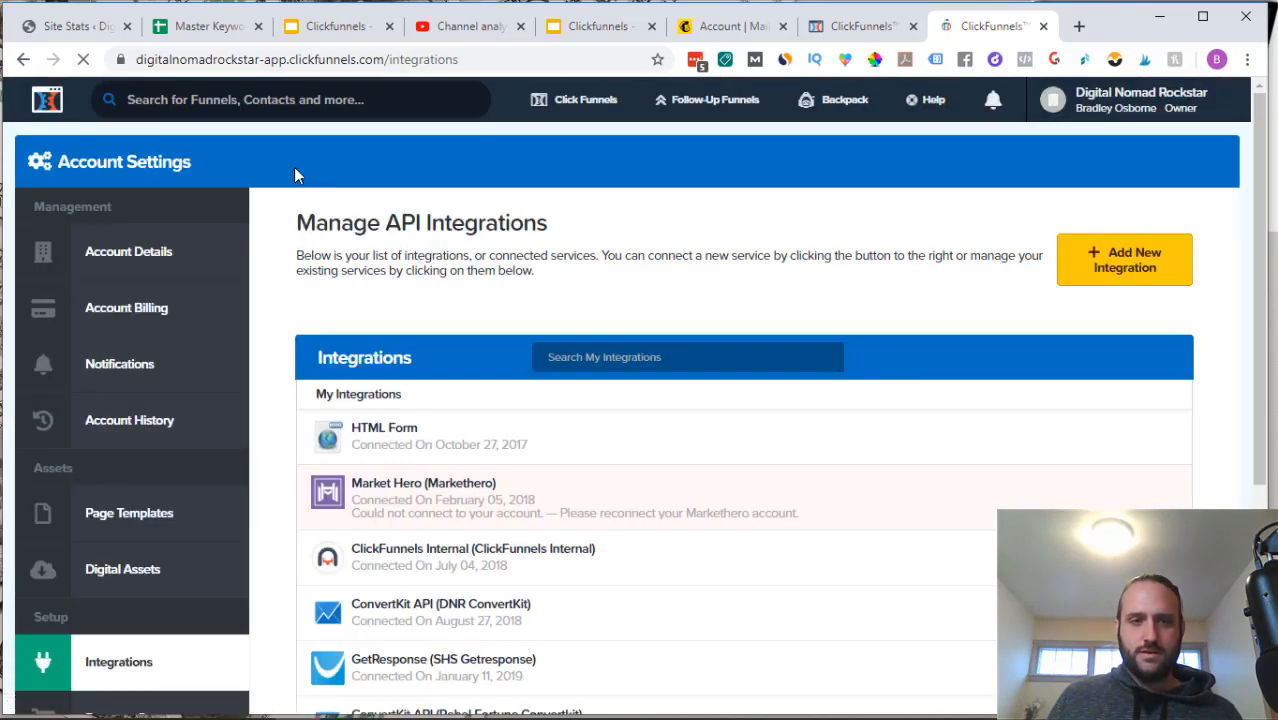
# Step: Look through the connected integrations and start adding a new integration
pyautogui.scroll(-4, 297, 228)
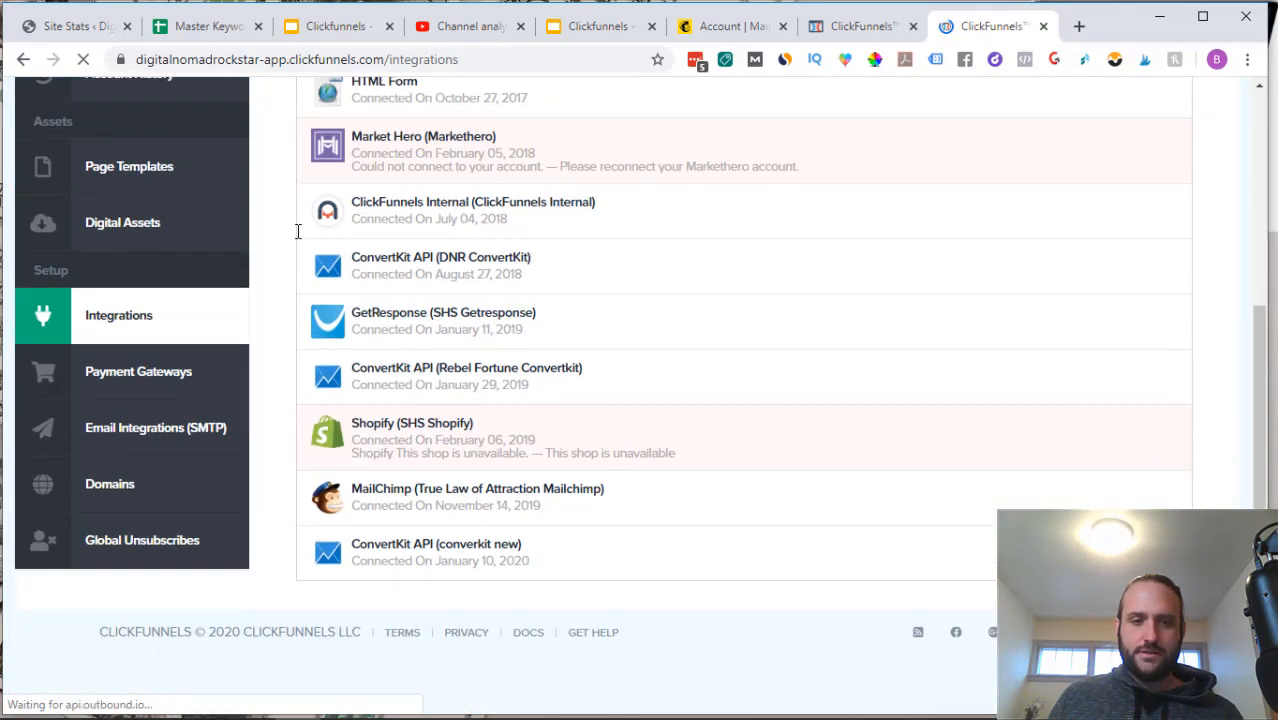
pyautogui.scroll(4, 297, 228)
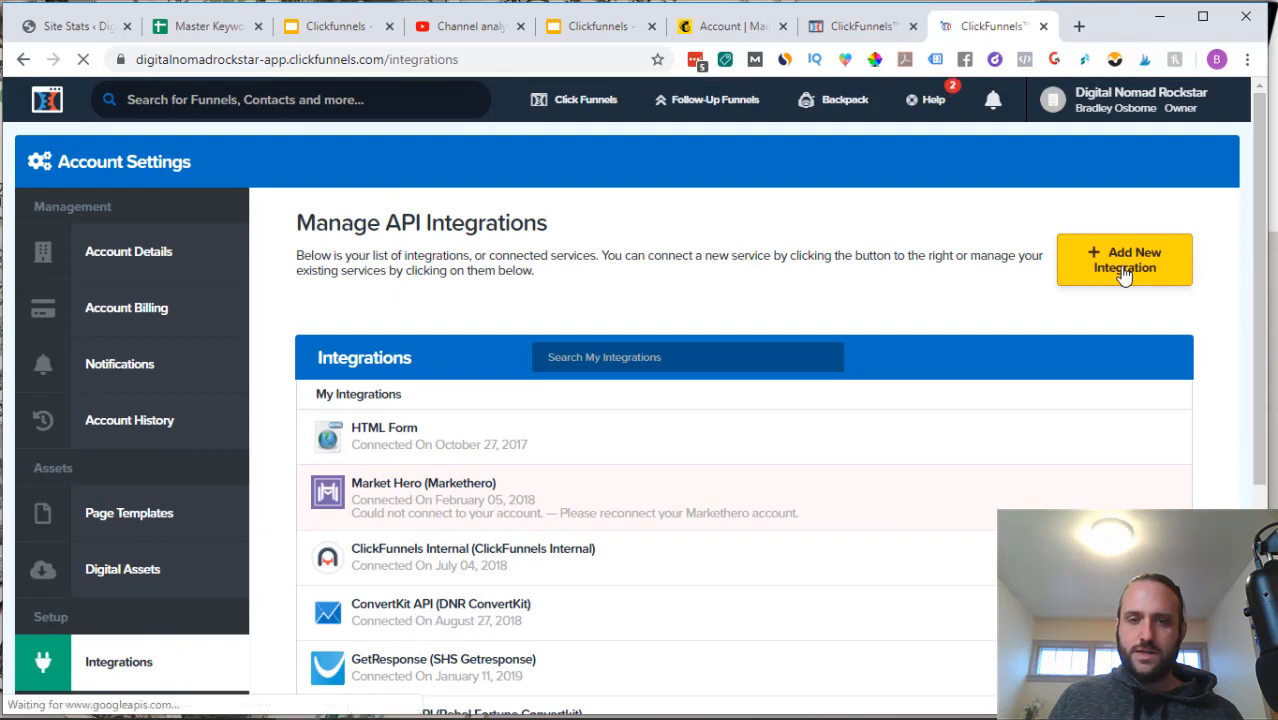
pyautogui.click(1124, 274)
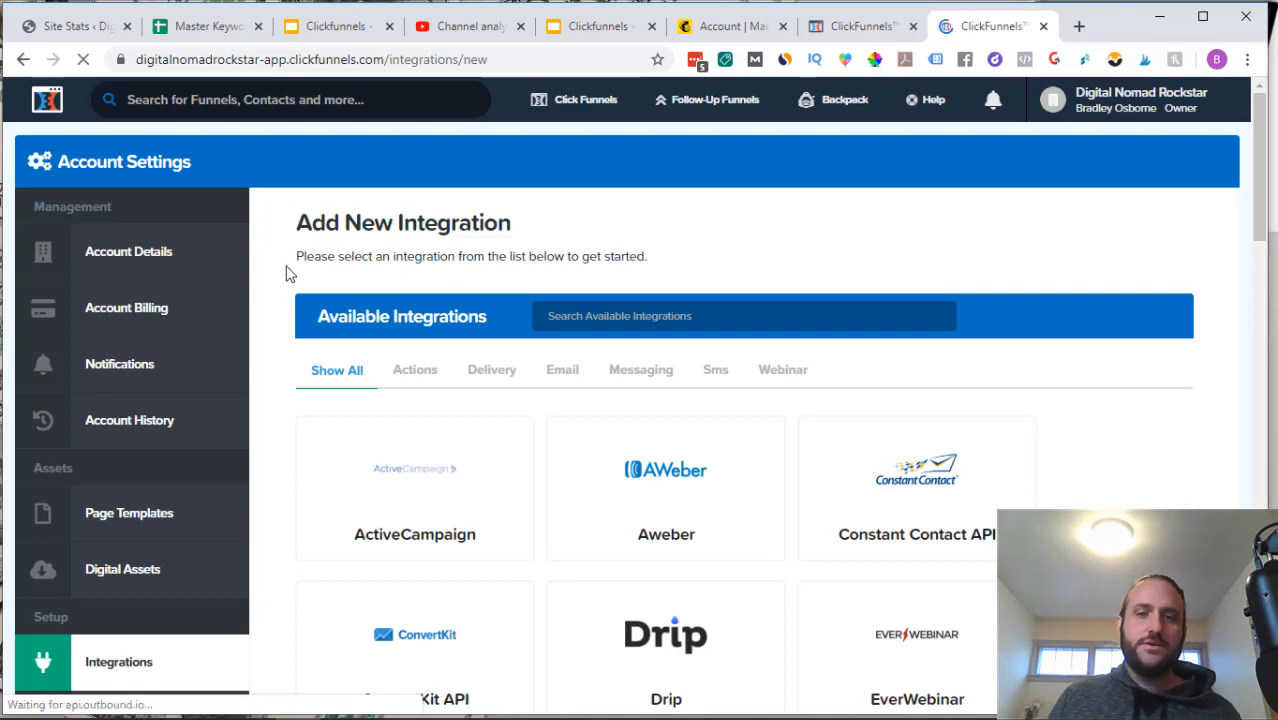
# Step: Browse the available integrations and choose MailChimp as the service to connect
pyautogui.scroll(-3, 288, 278)
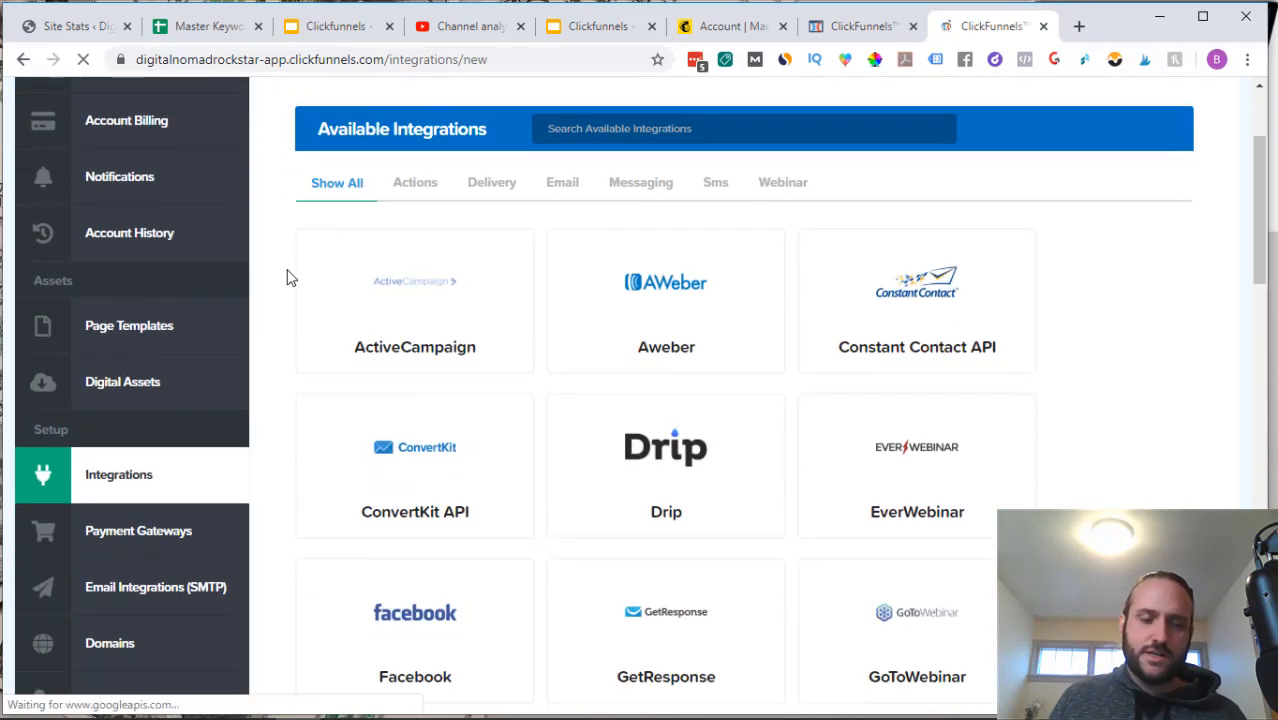
pyautogui.scroll(-3, 288, 278)
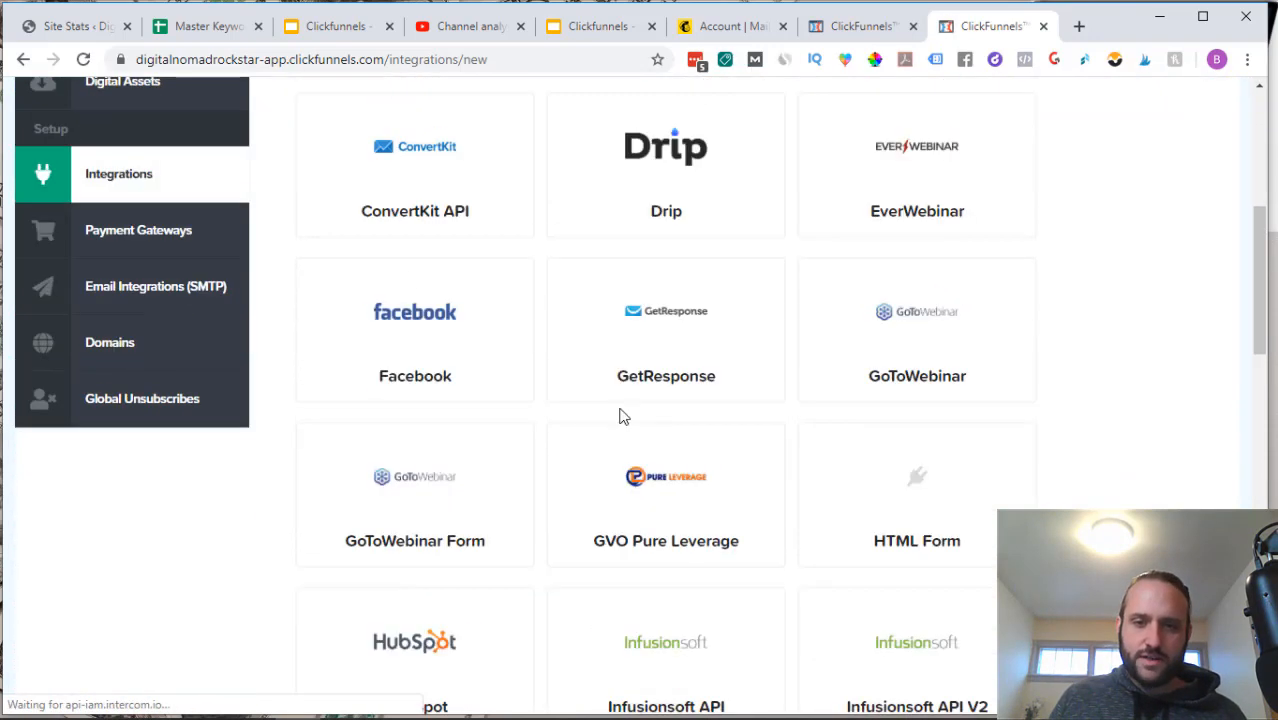
pyautogui.click(559, 374)
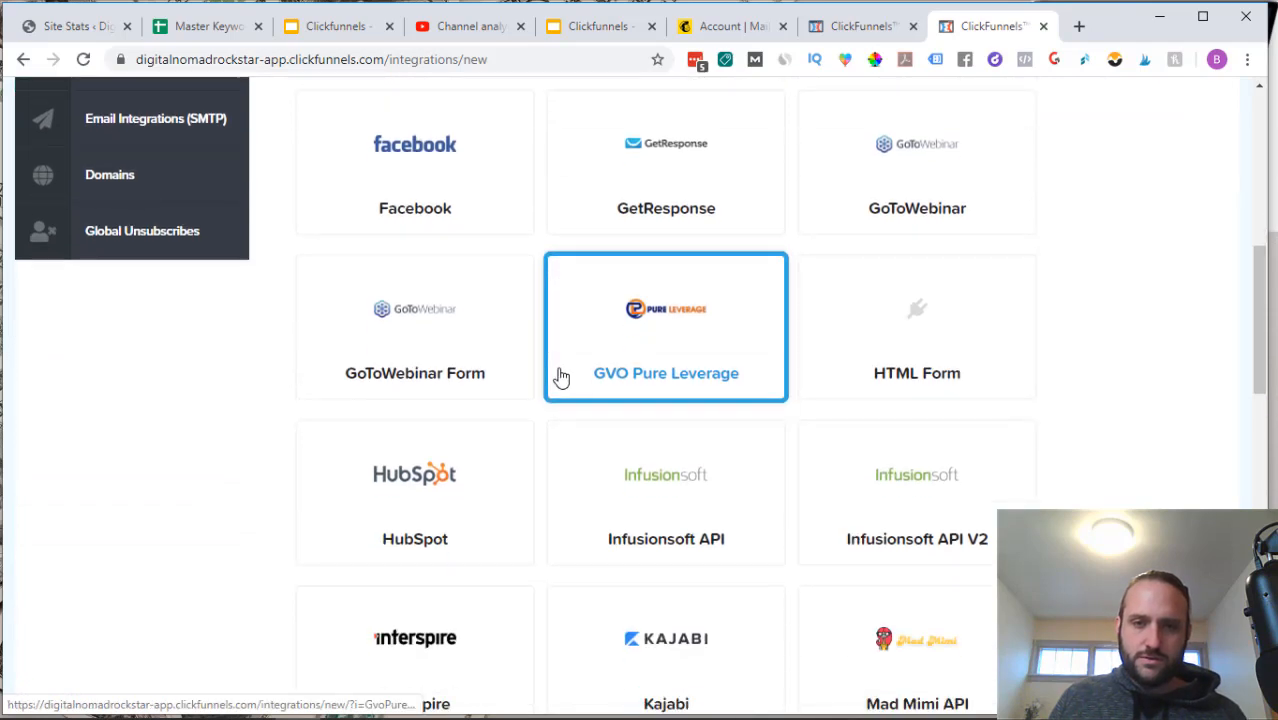
pyautogui.scroll(3, 560, 377)
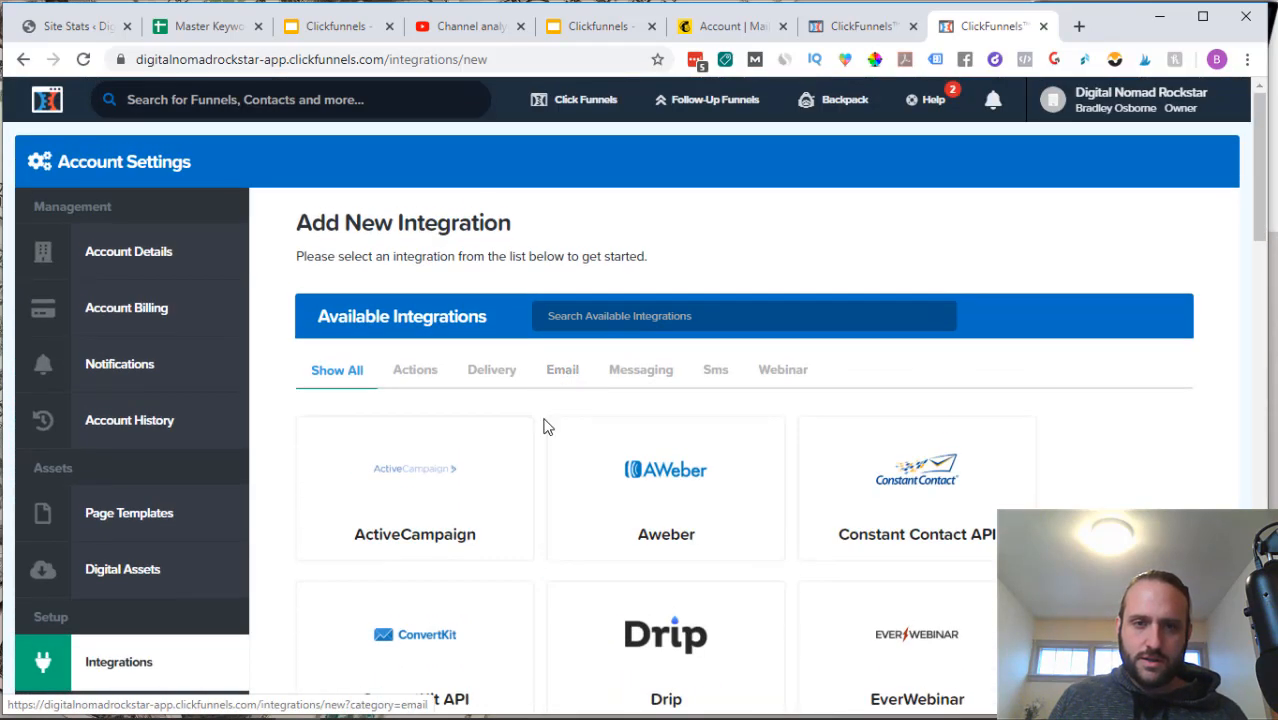
pyautogui.scroll(-2, 547, 424)
pyautogui.scroll(-5, 547, 424)
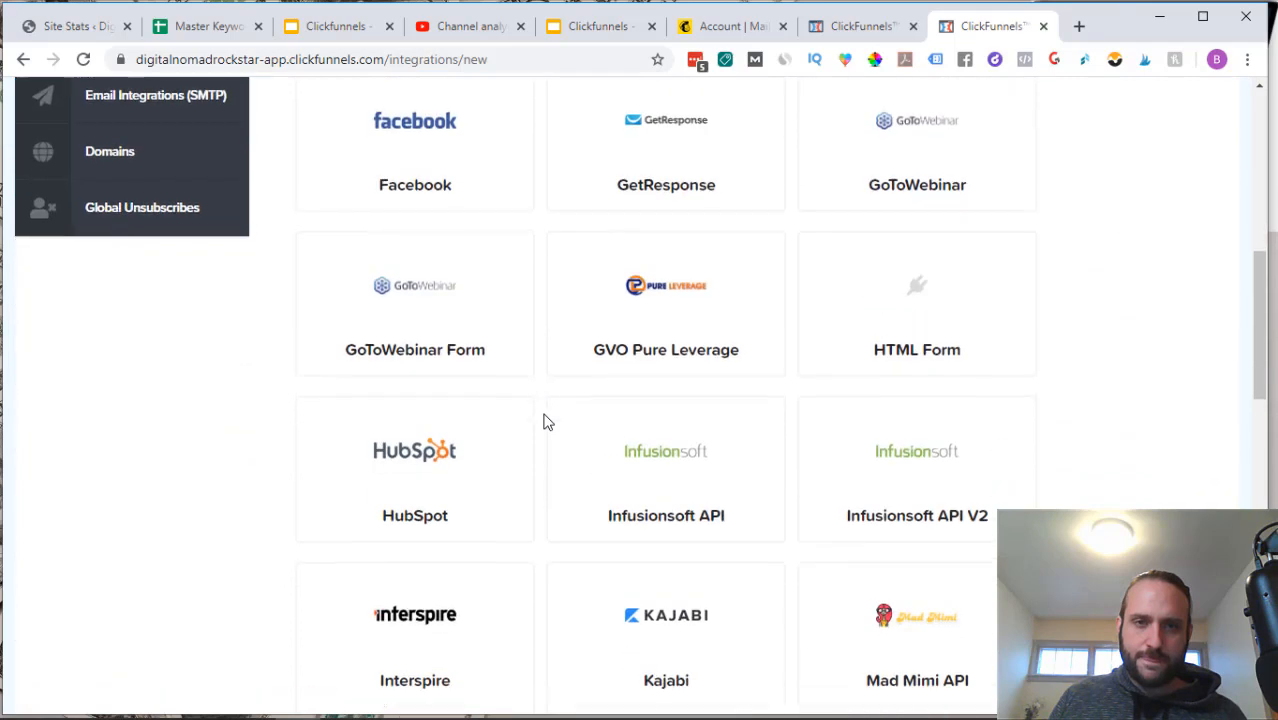
pyautogui.scroll(-4, 545, 422)
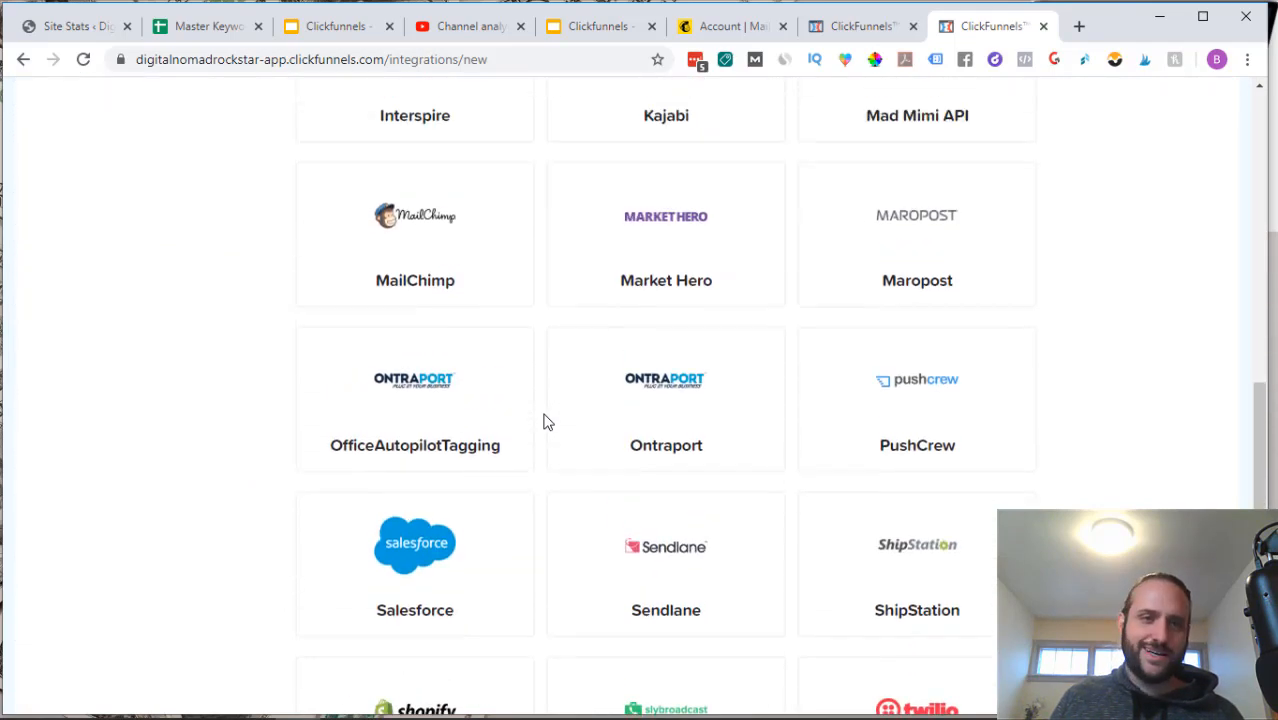
pyautogui.click(428, 255)
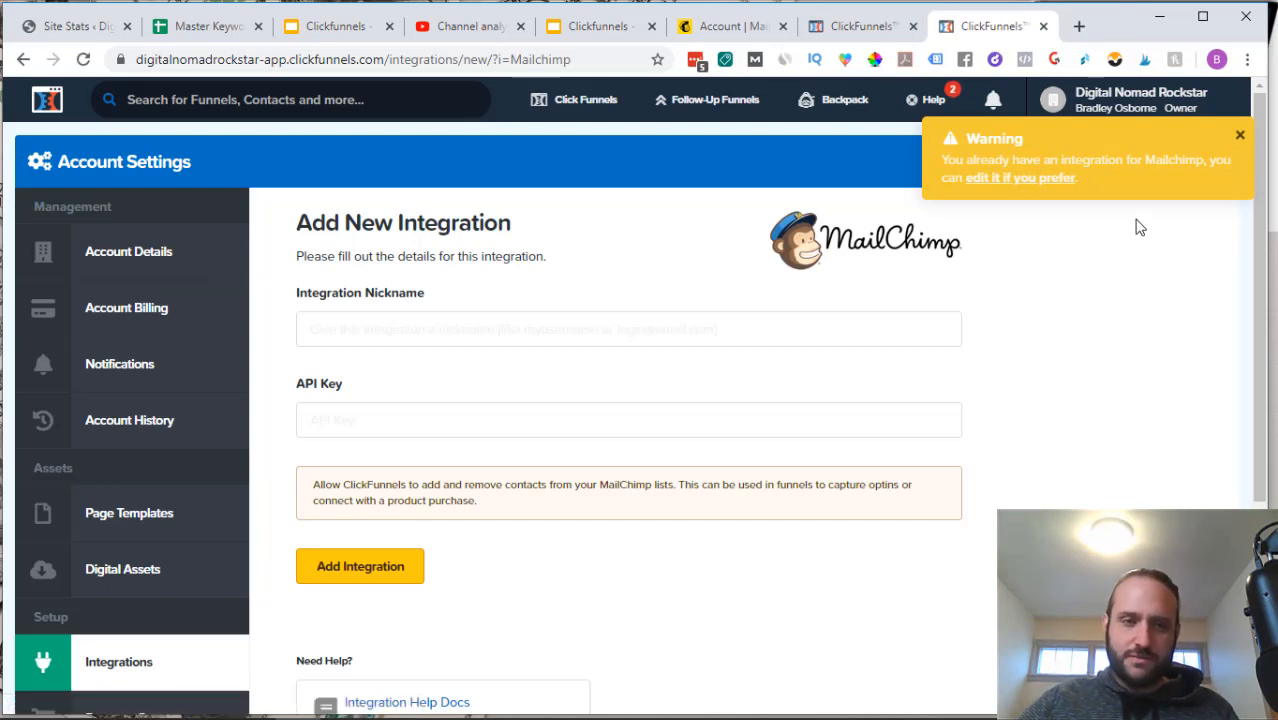
# Step: Dismiss the duplicate-integration warning and review the nickname and API key fields of the MailChimp form
pyautogui.click(1240, 135)
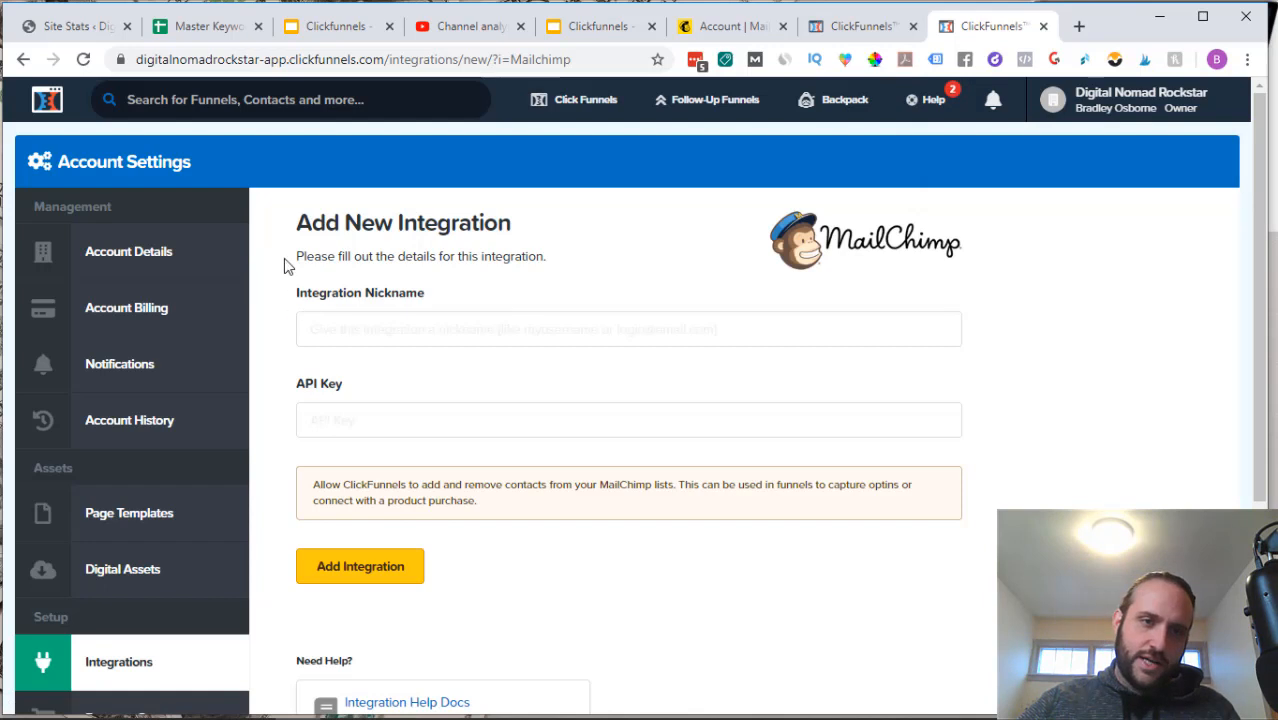
pyautogui.scroll(-1, 279, 287)
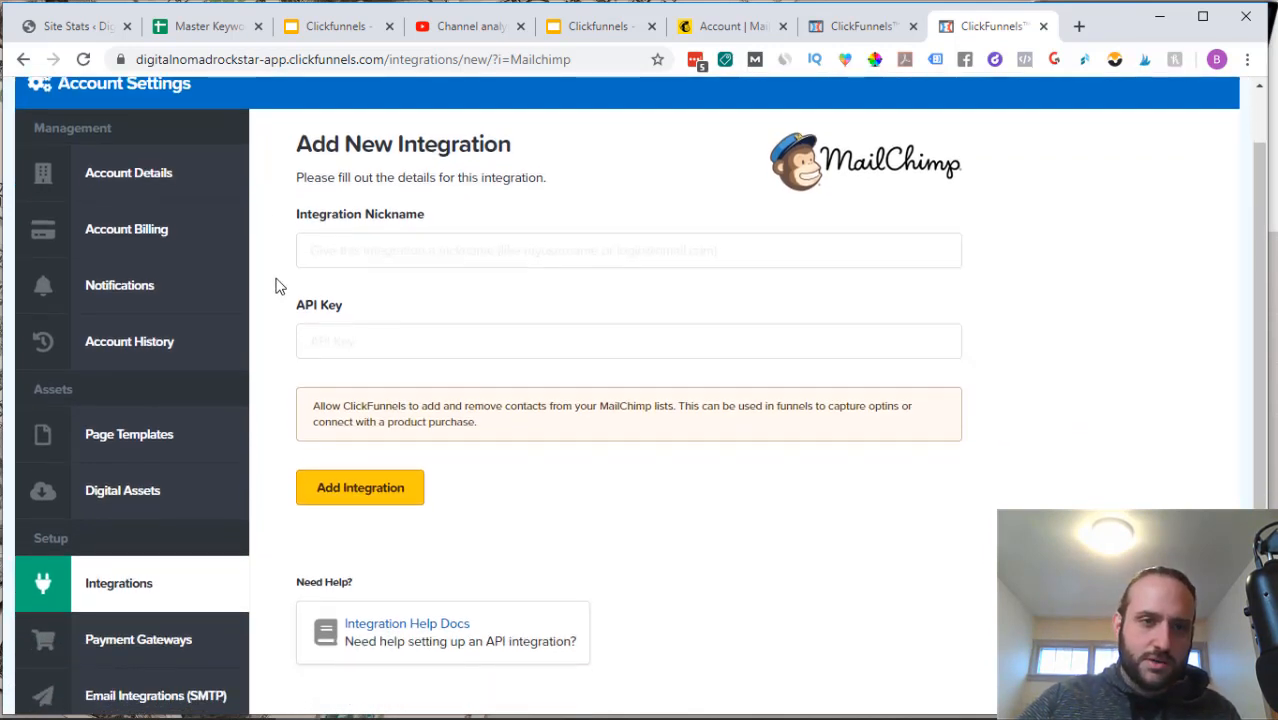
pyautogui.scroll(-1, 279, 287)
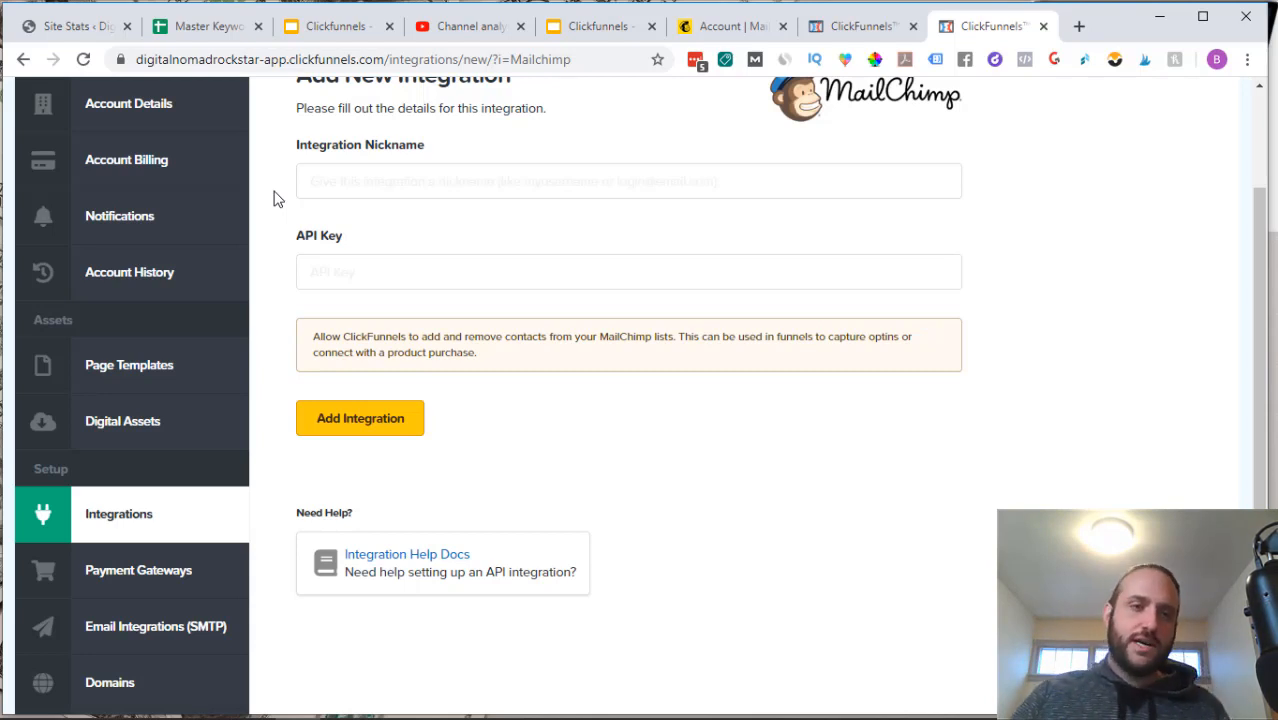
pyautogui.scroll(1, 278, 199)
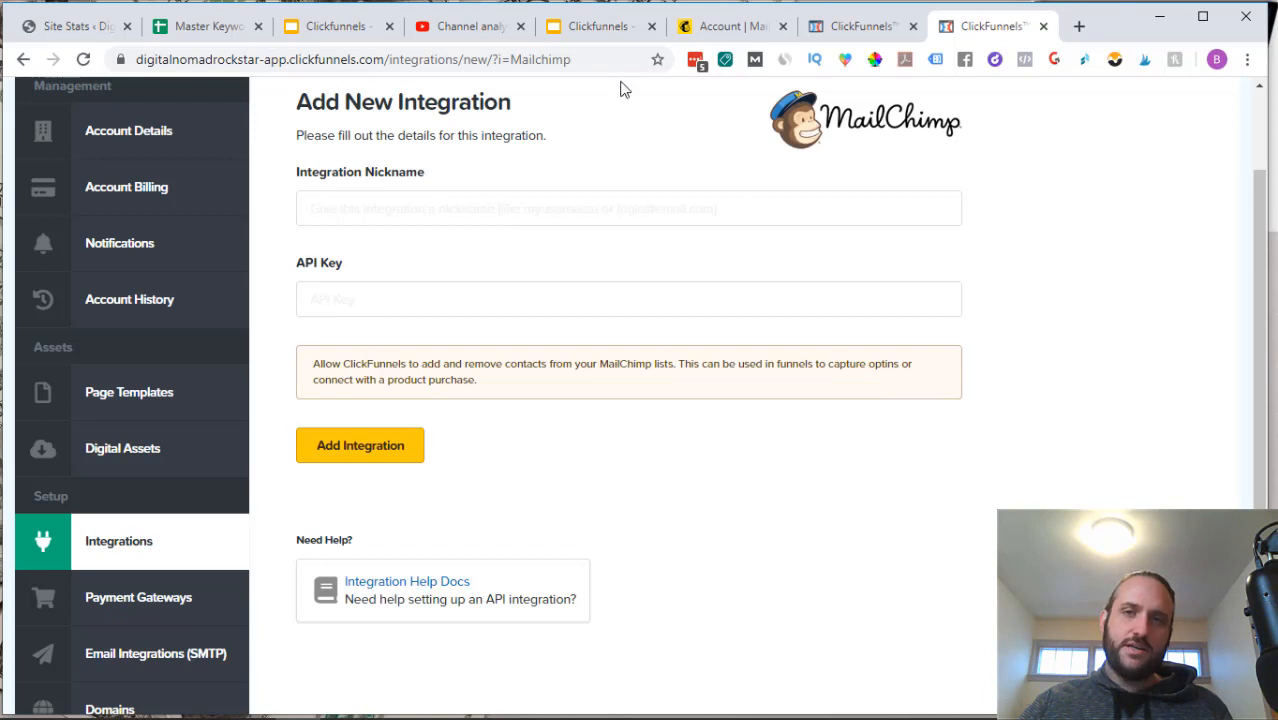
# Step: Switch to Mailchimp, open the account's API keys page and locate the existing key under Your API keys
pyautogui.click(714, 37)
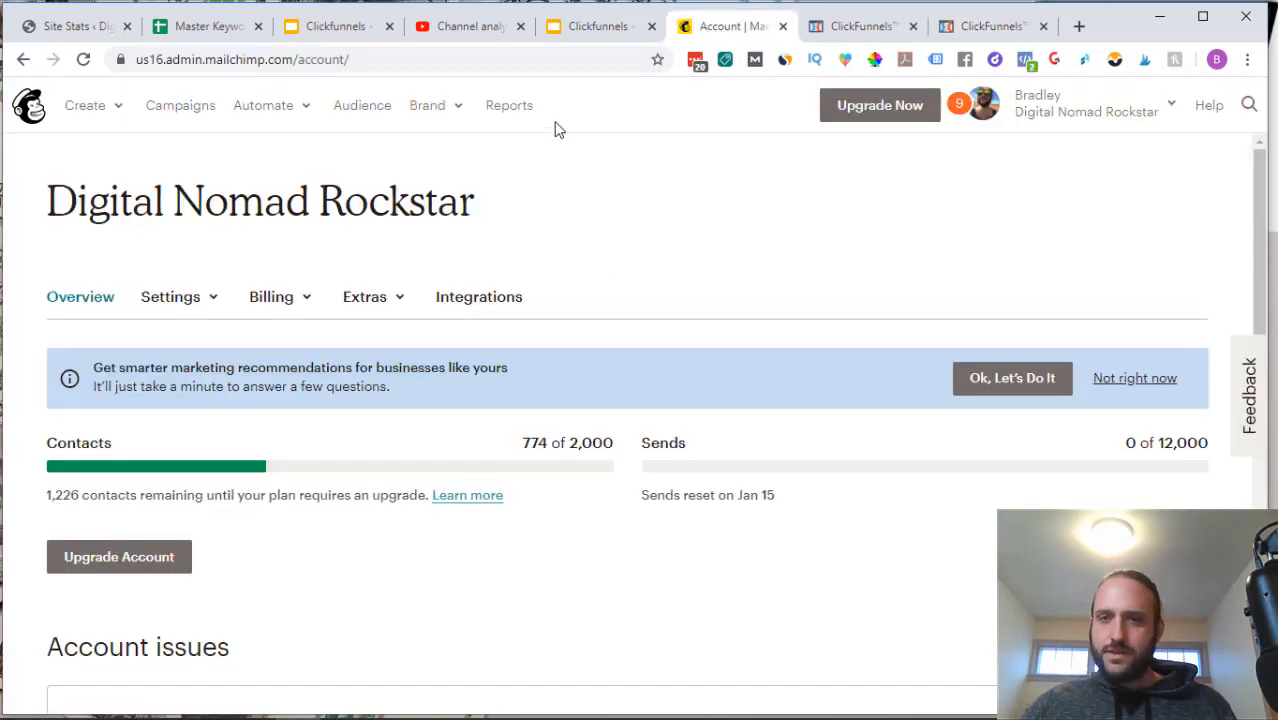
pyautogui.click(1040, 112)
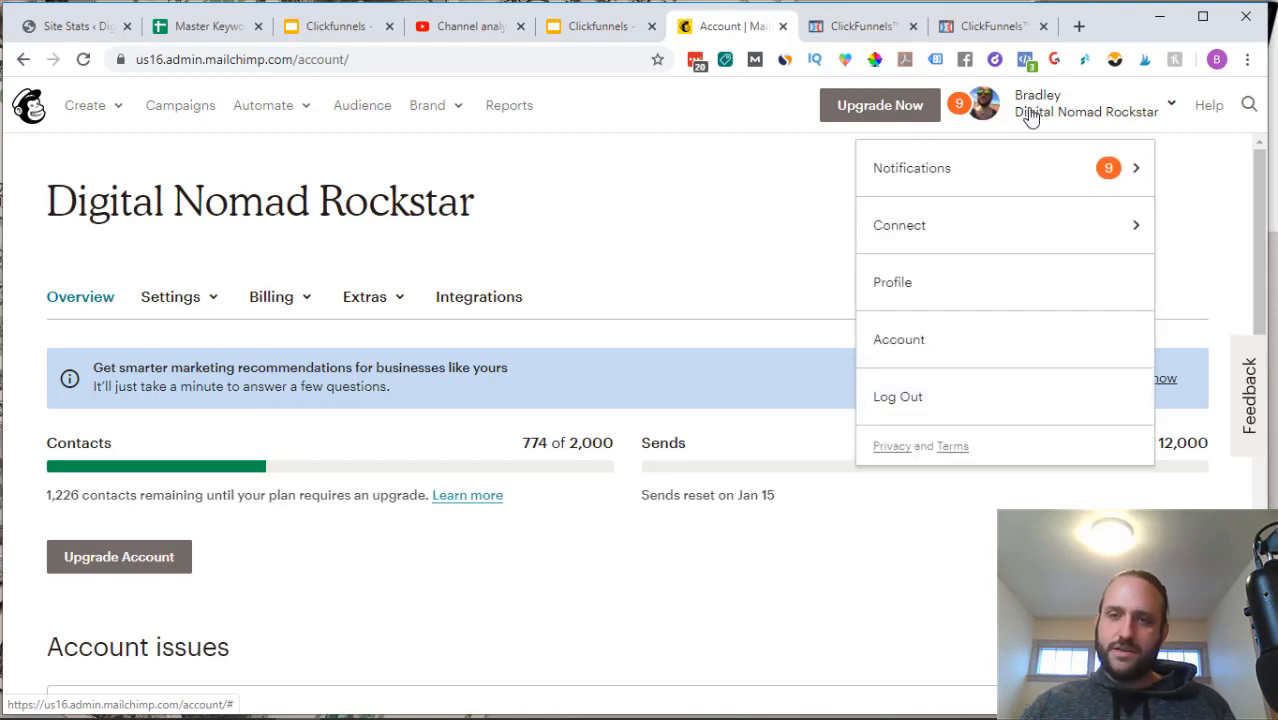
pyautogui.click(921, 354)
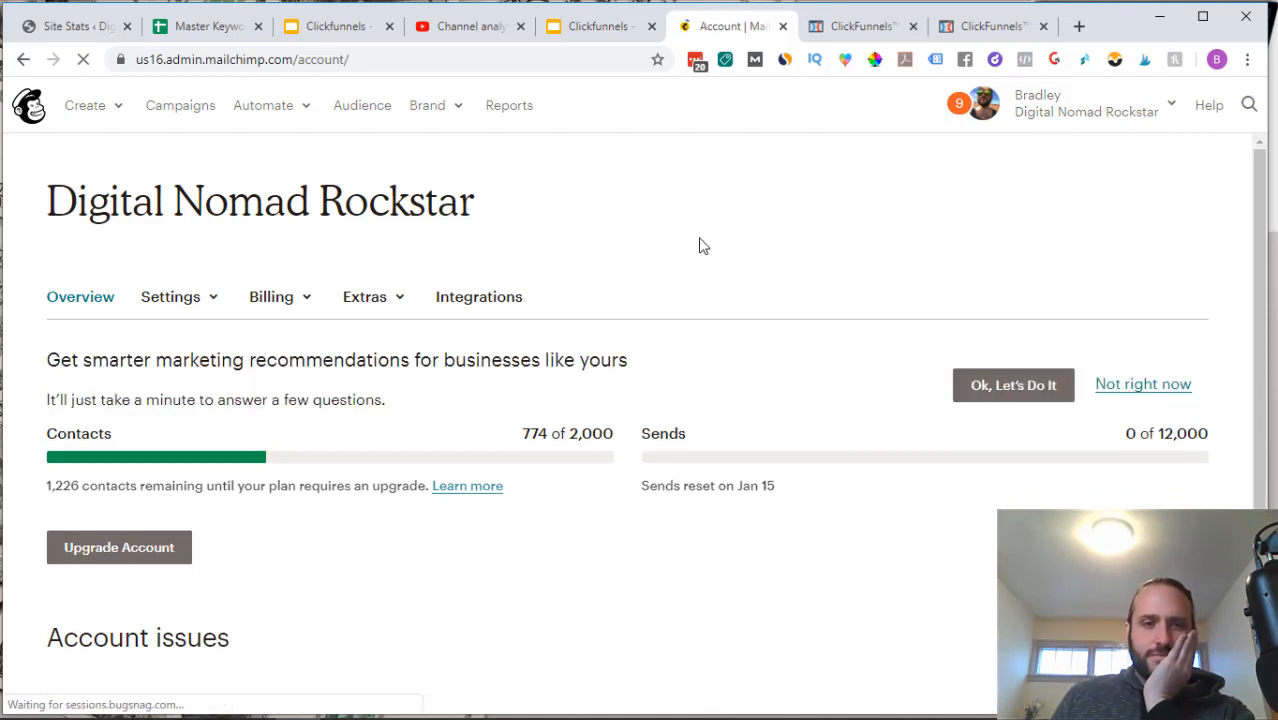
pyautogui.click(370, 305)
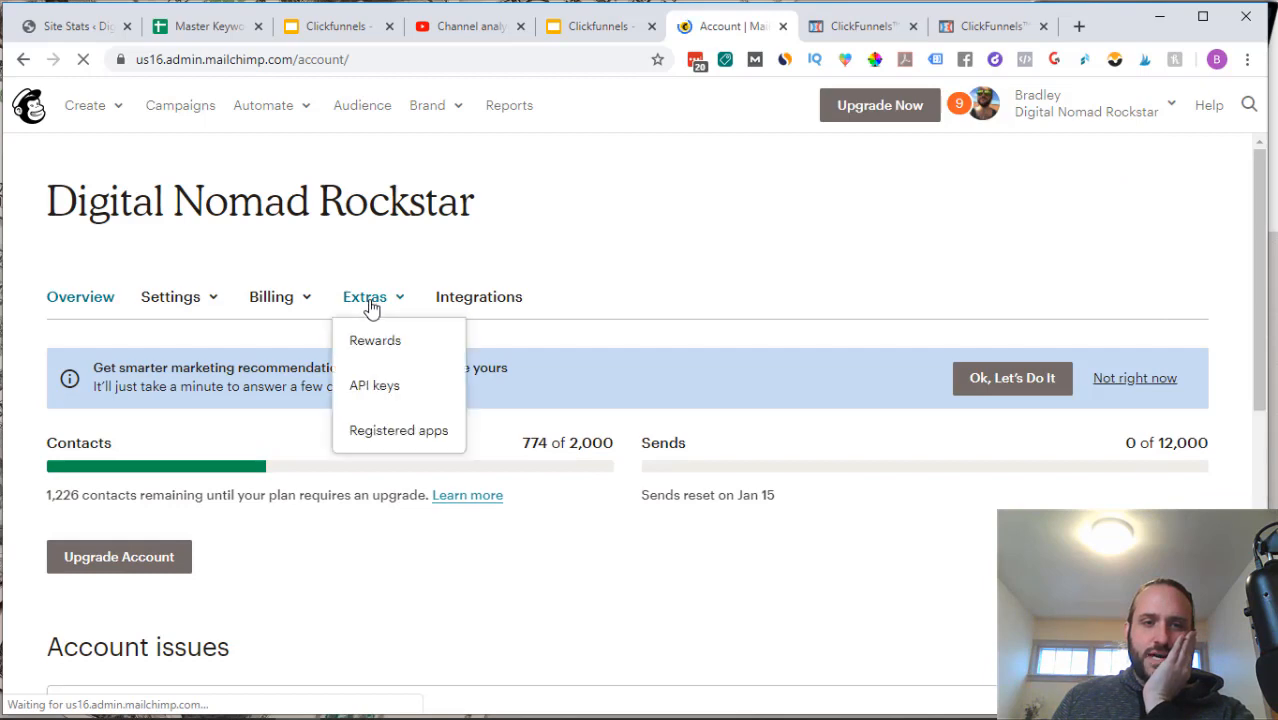
pyautogui.click(390, 388)
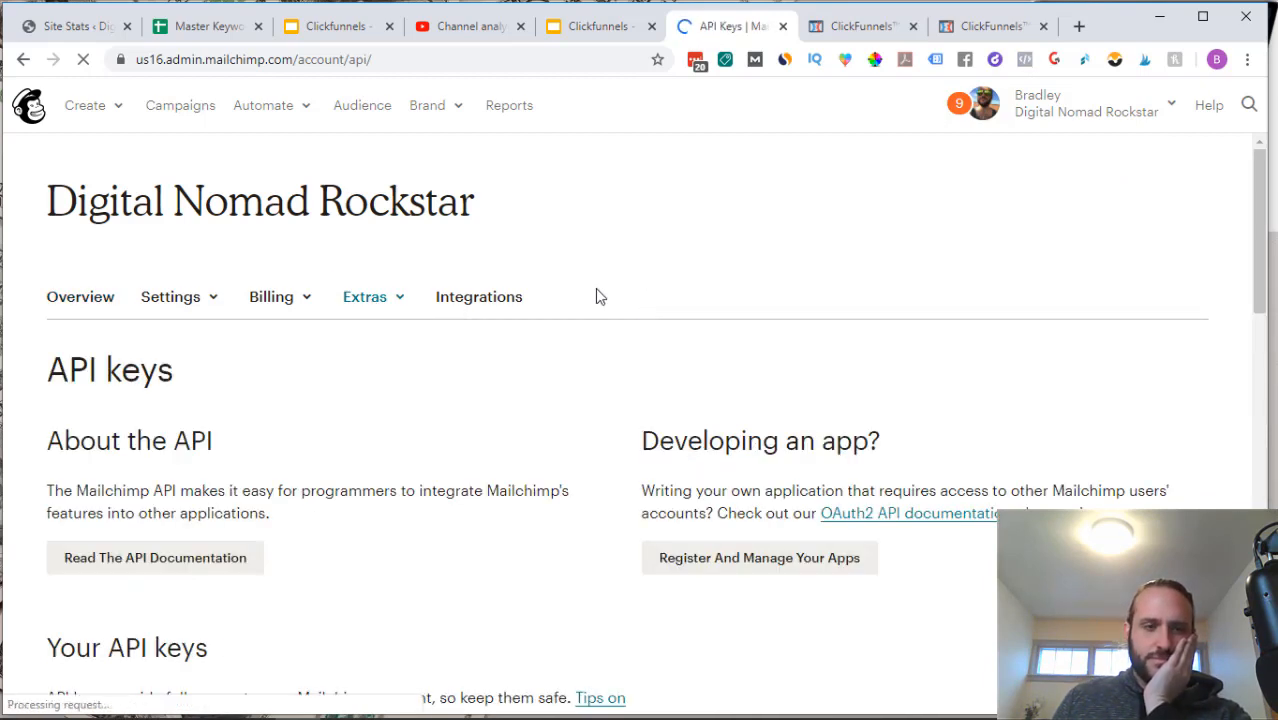
pyautogui.scroll(-4, 556, 290)
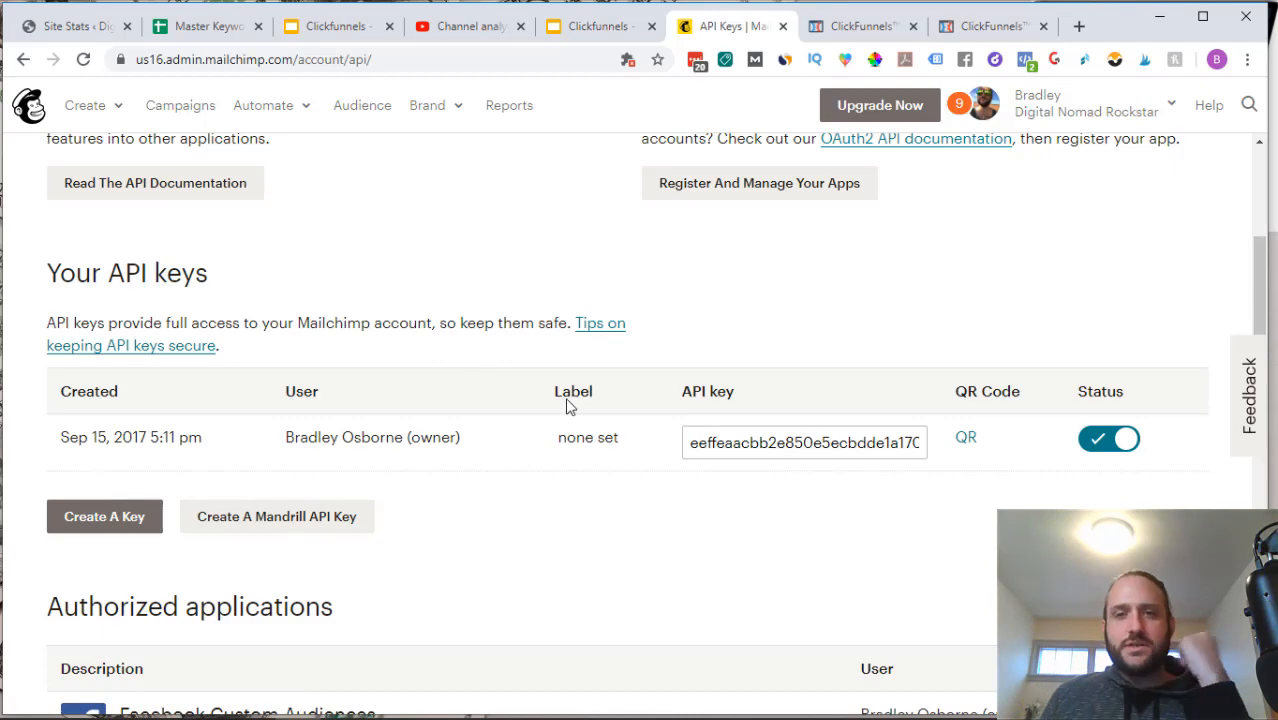
pyautogui.scroll(-3, 592, 375)
pyautogui.scroll(3, 593, 373)
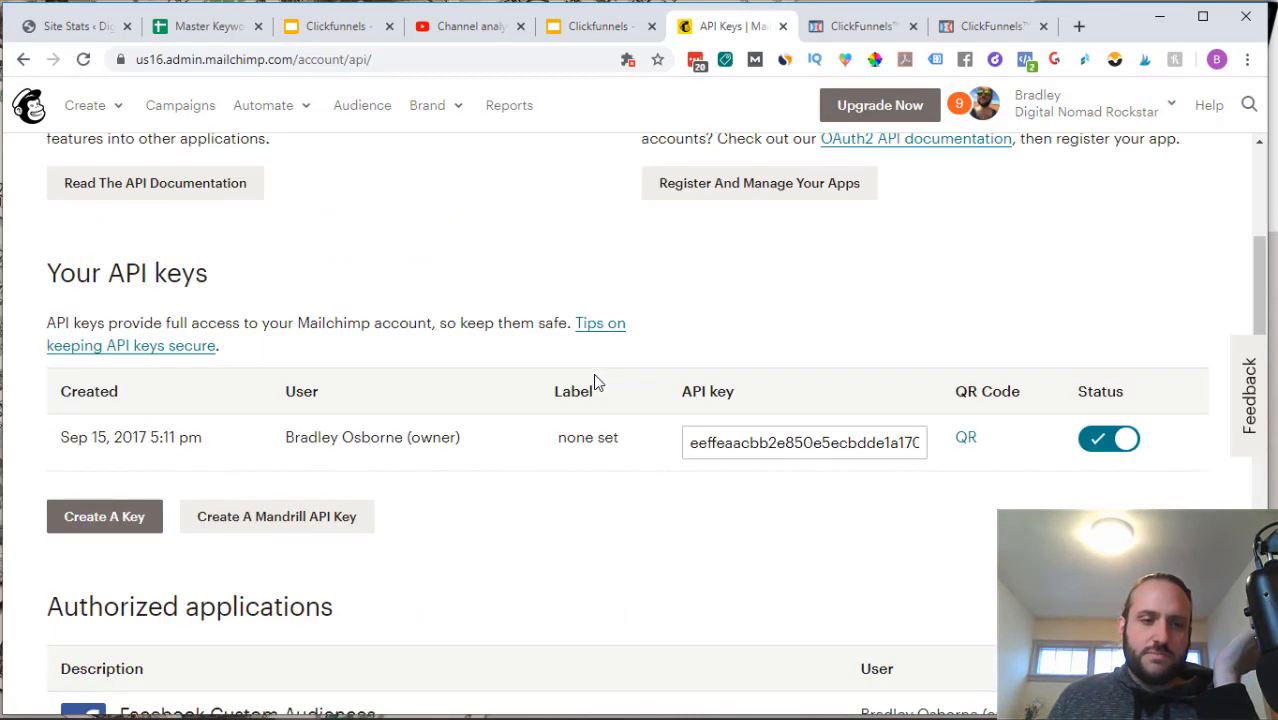
pyautogui.scroll(-3, 593, 373)
pyautogui.scroll(3, 590, 375)
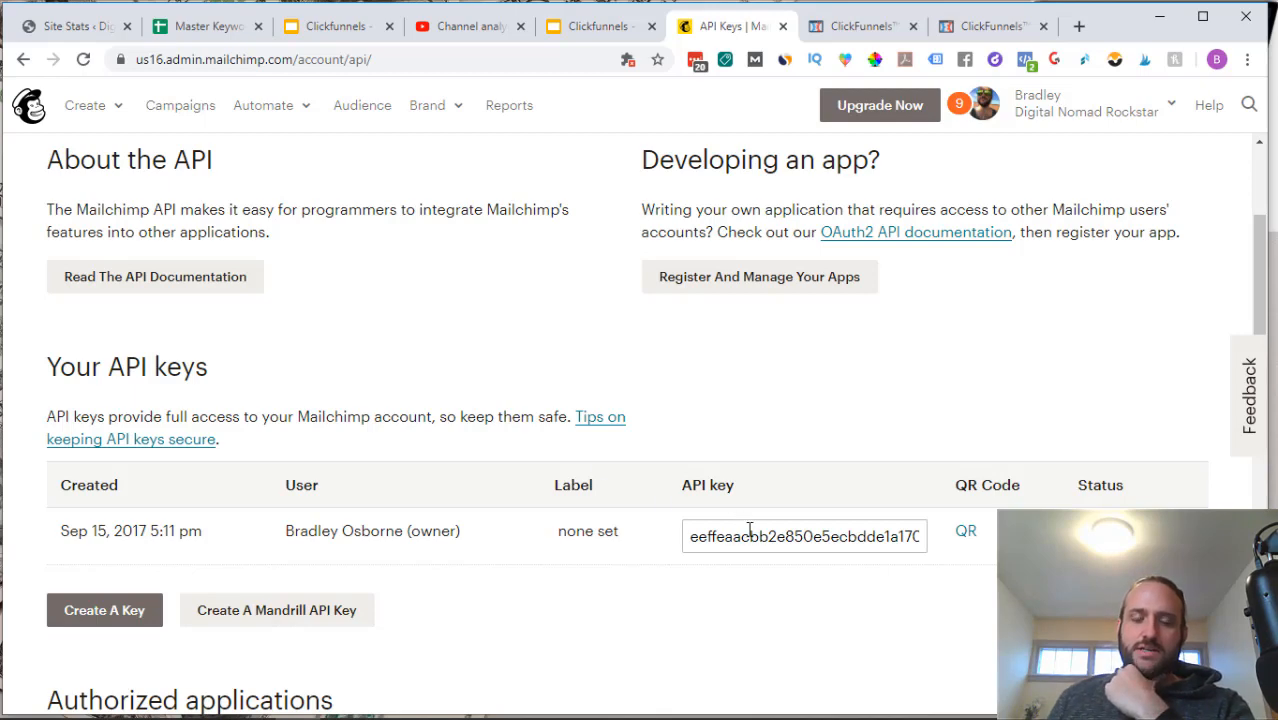
# Step: Return to ClickFunnels and open the funnels list in a new browser tab
pyautogui.click(975, 25)
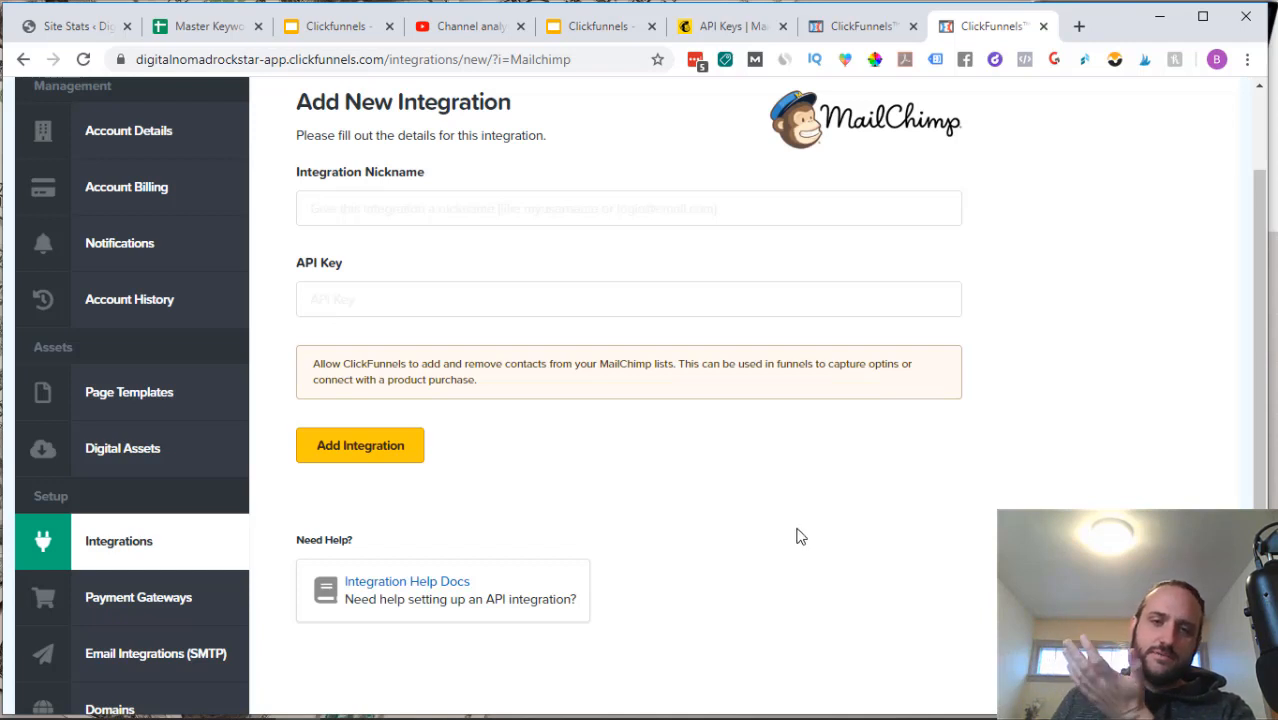
pyautogui.scroll(2, 800, 537)
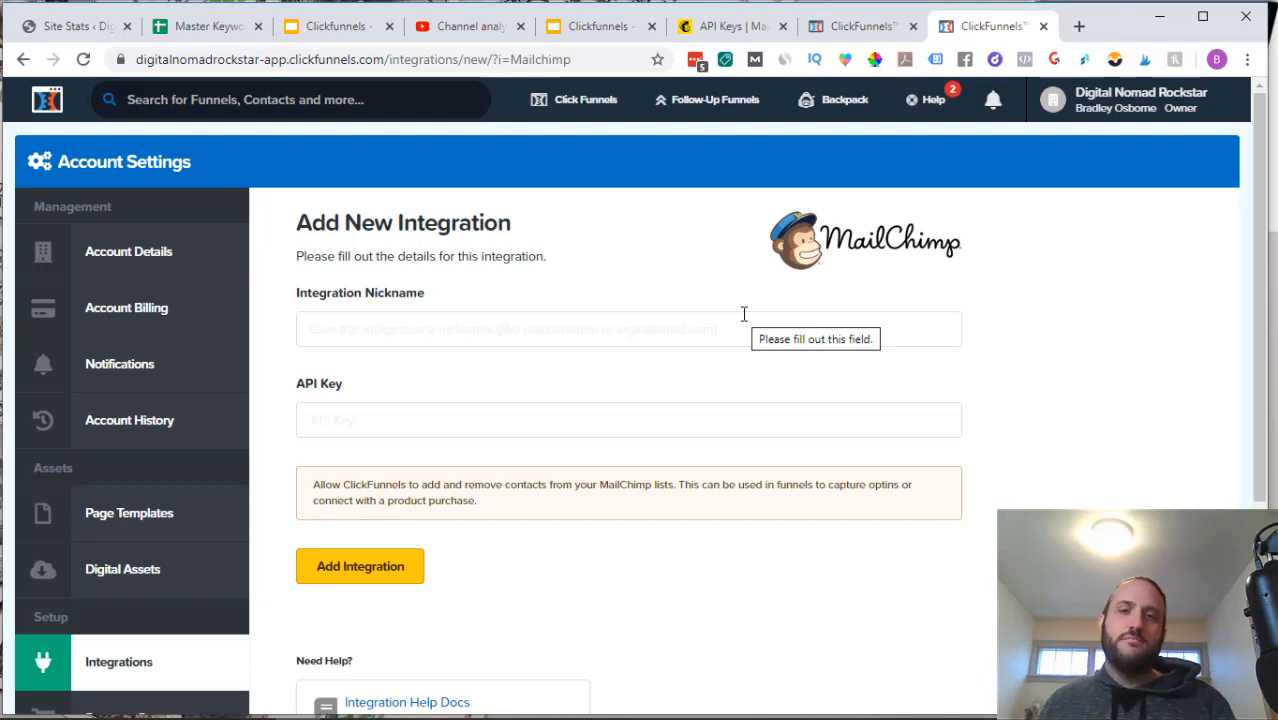
pyautogui.moveTo(560, 99)
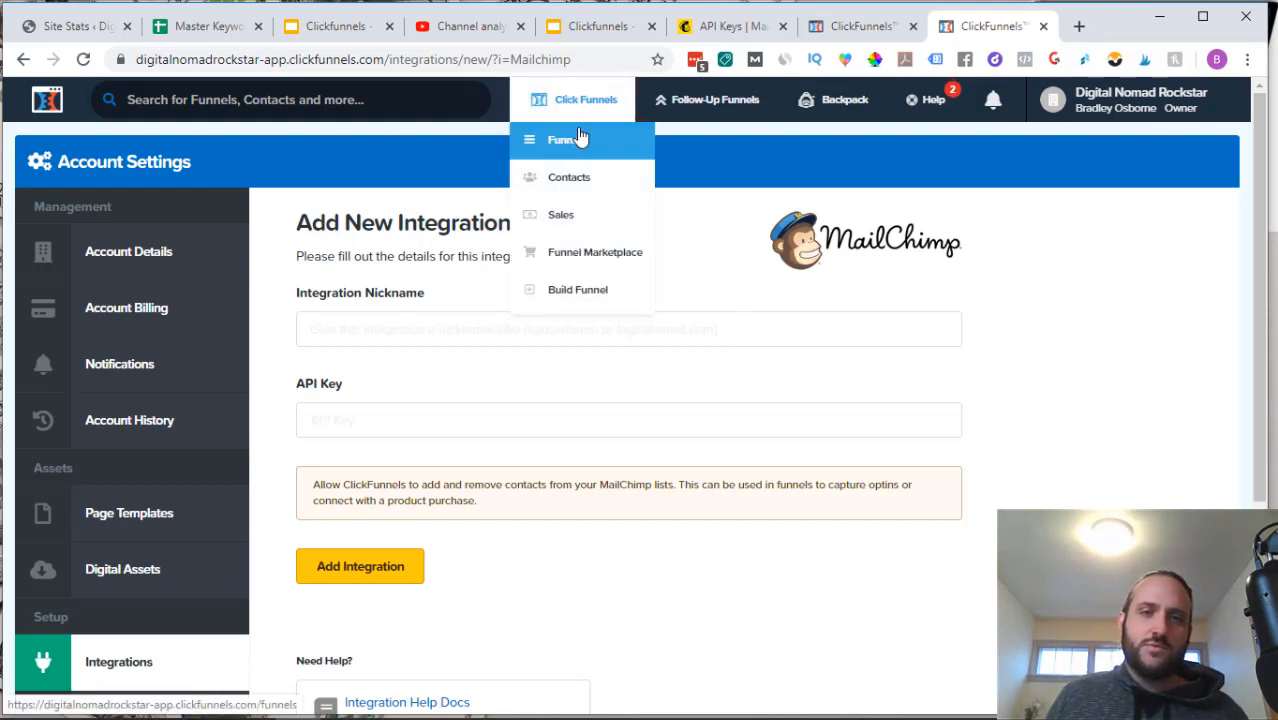
pyautogui.rightClick(545, 137)
pyautogui.click(560, 138)
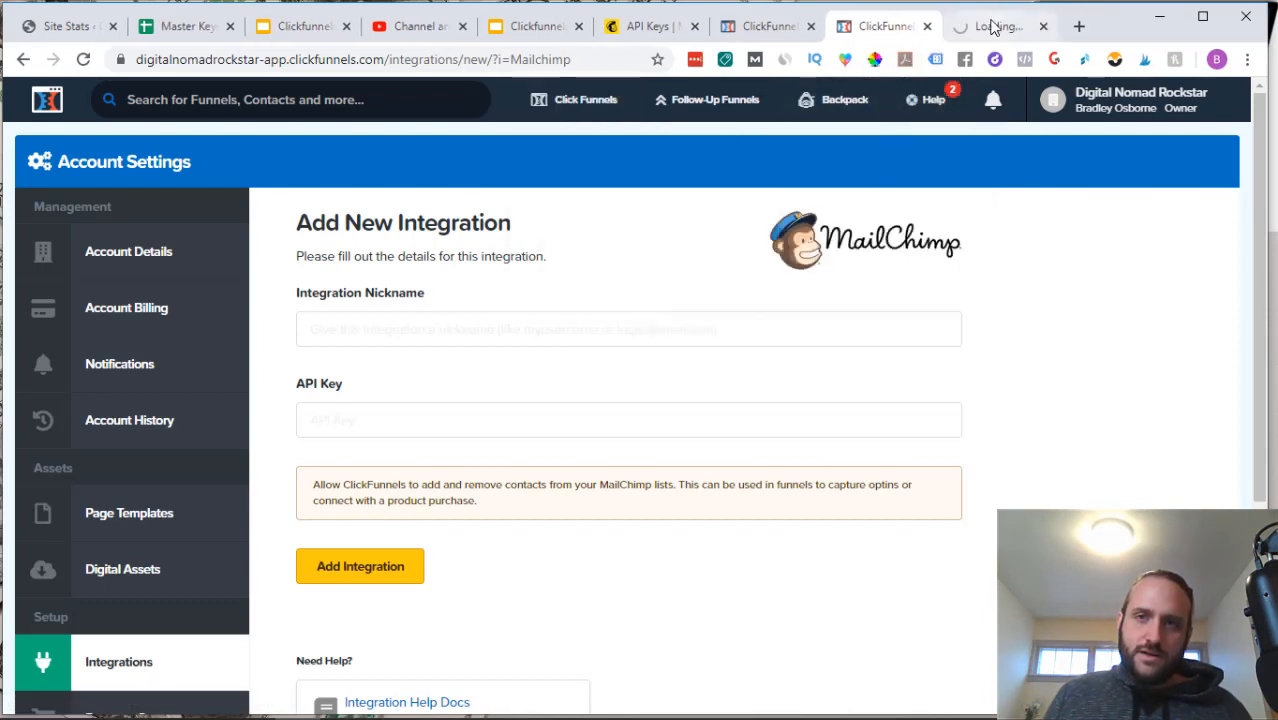
pyautogui.click(993, 27)
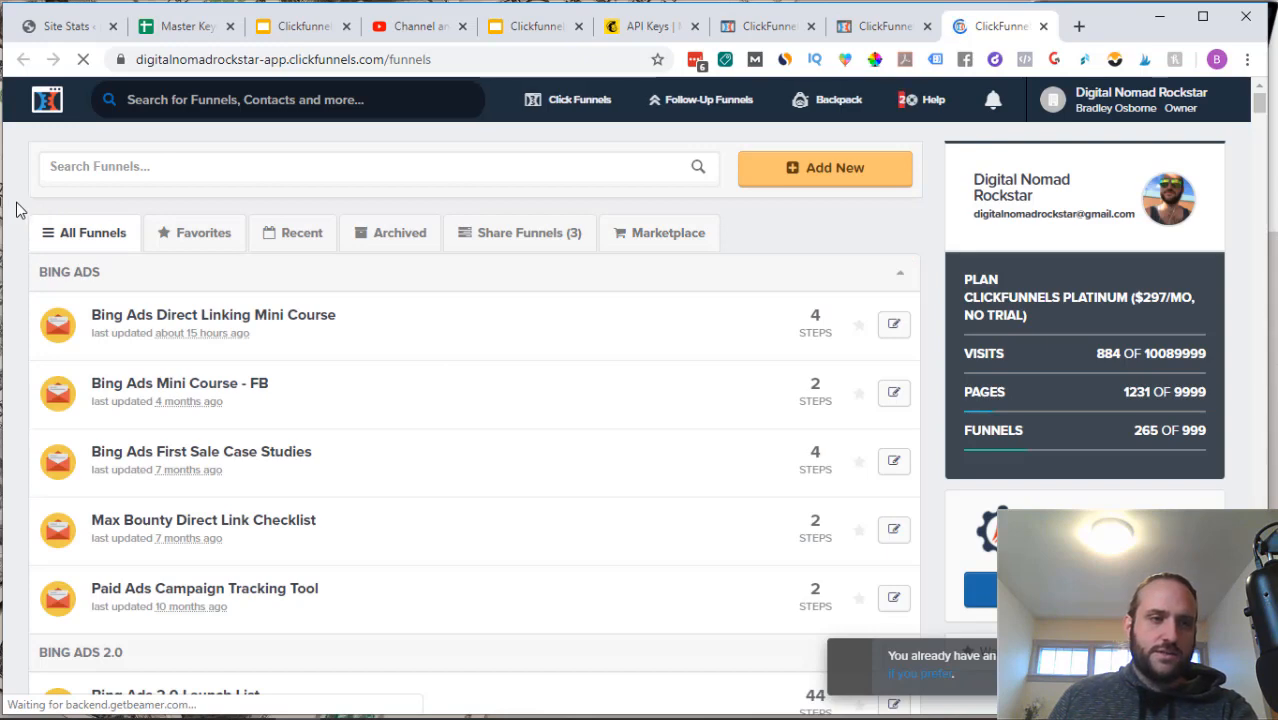
# Step: Find "test funnel" in the funnels list, open the original Test Funnel in a new browser tab and switch to it
pyautogui.write('test')
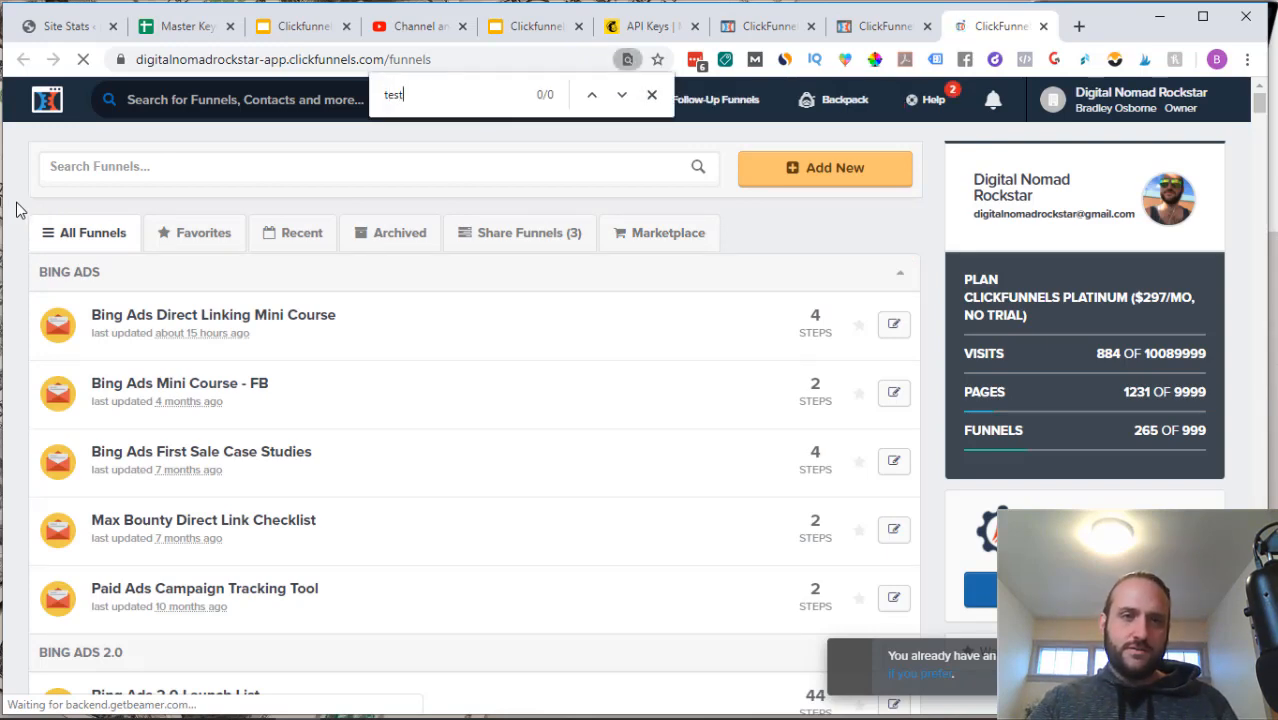
pyautogui.write(' funnel')
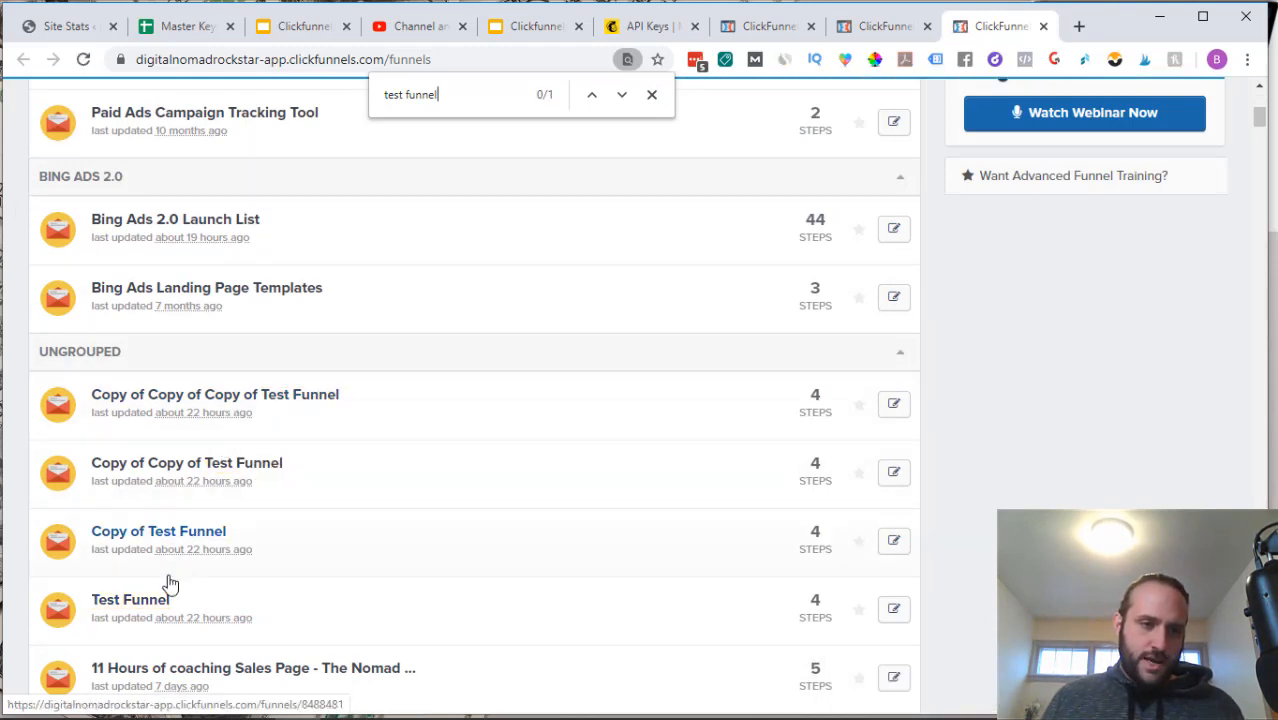
pyautogui.rightClick(153, 611)
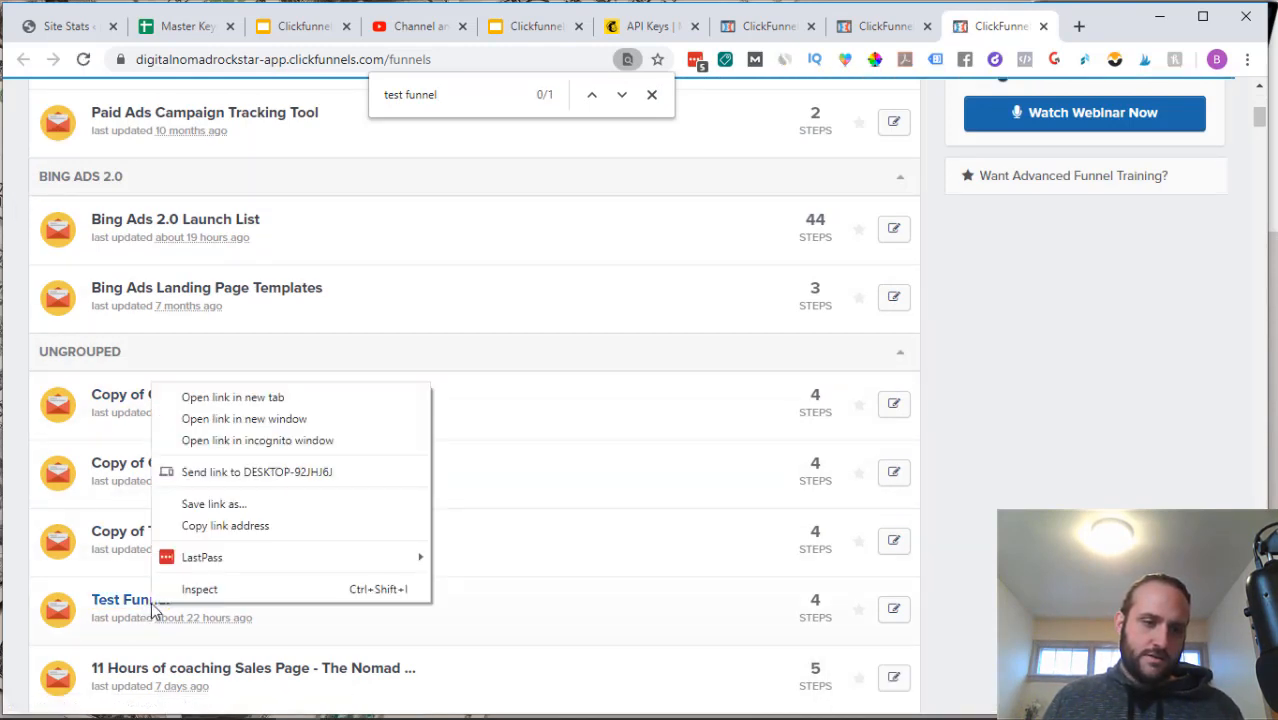
pyautogui.click(285, 398)
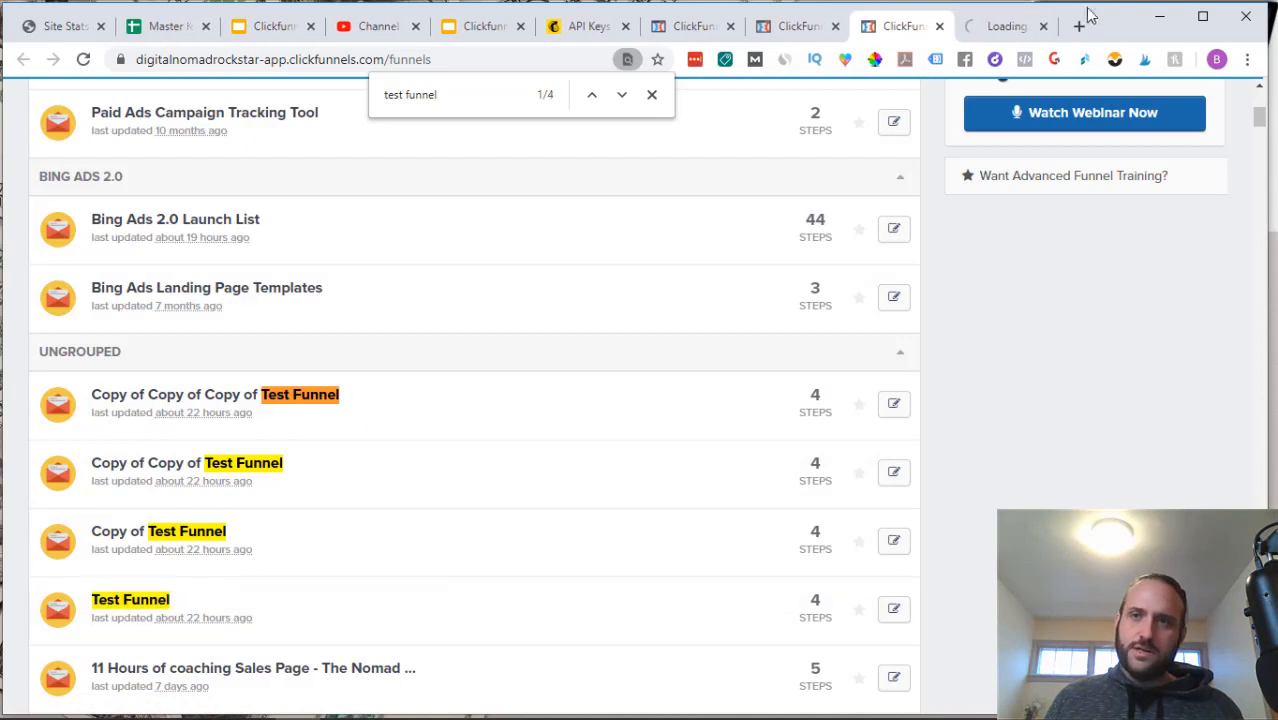
pyautogui.click(990, 30)
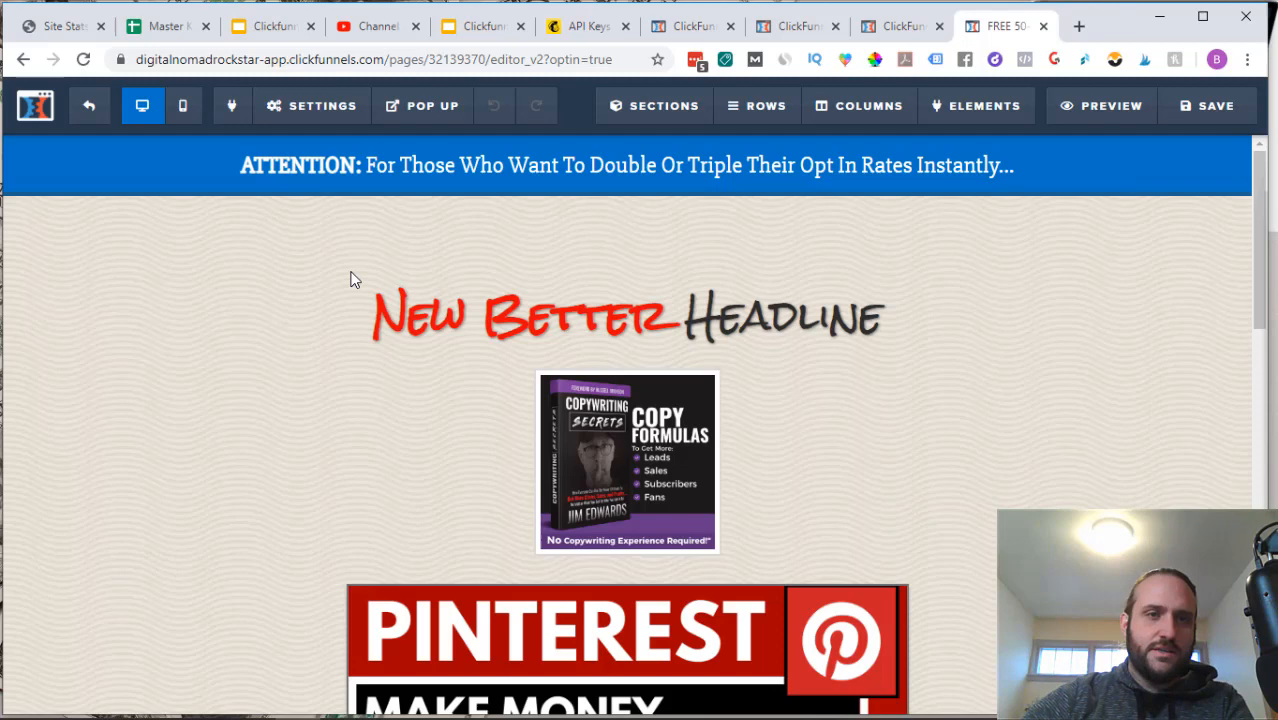
# Step: Open the opt-in page's email integration settings and remove the existing DNR ConvertKit integration
pyautogui.click(331, 110)
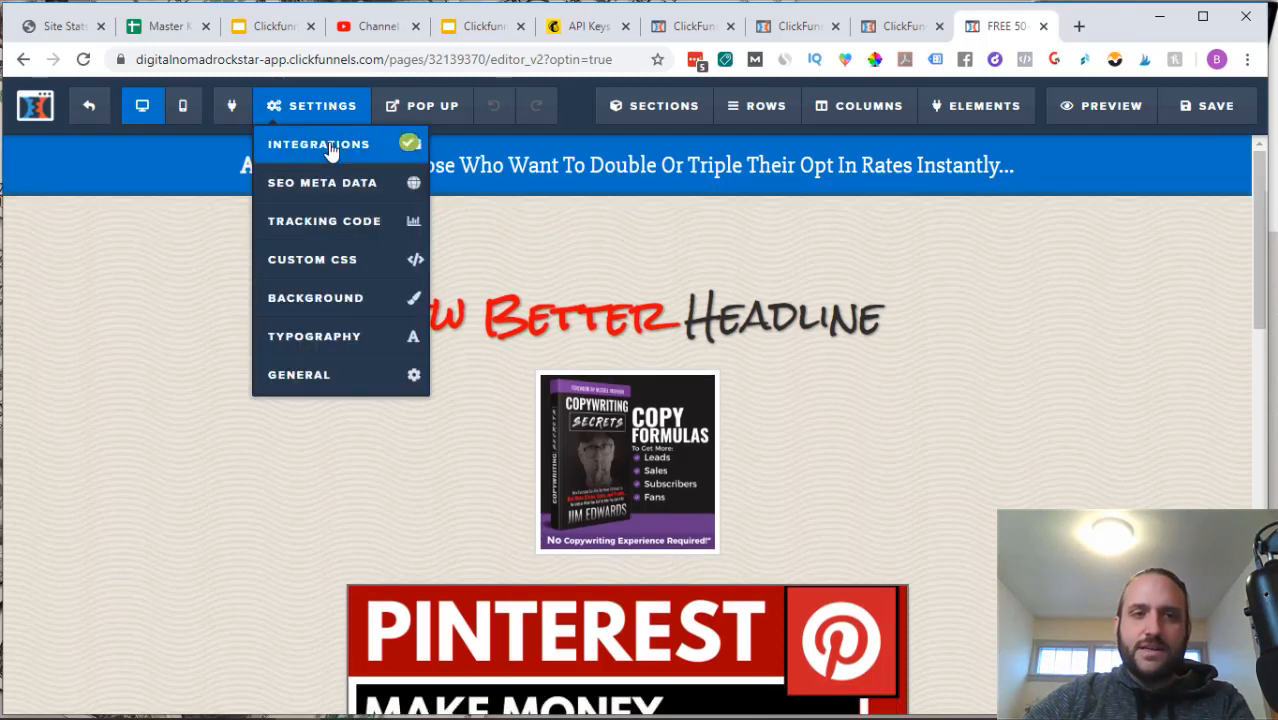
pyautogui.click(329, 146)
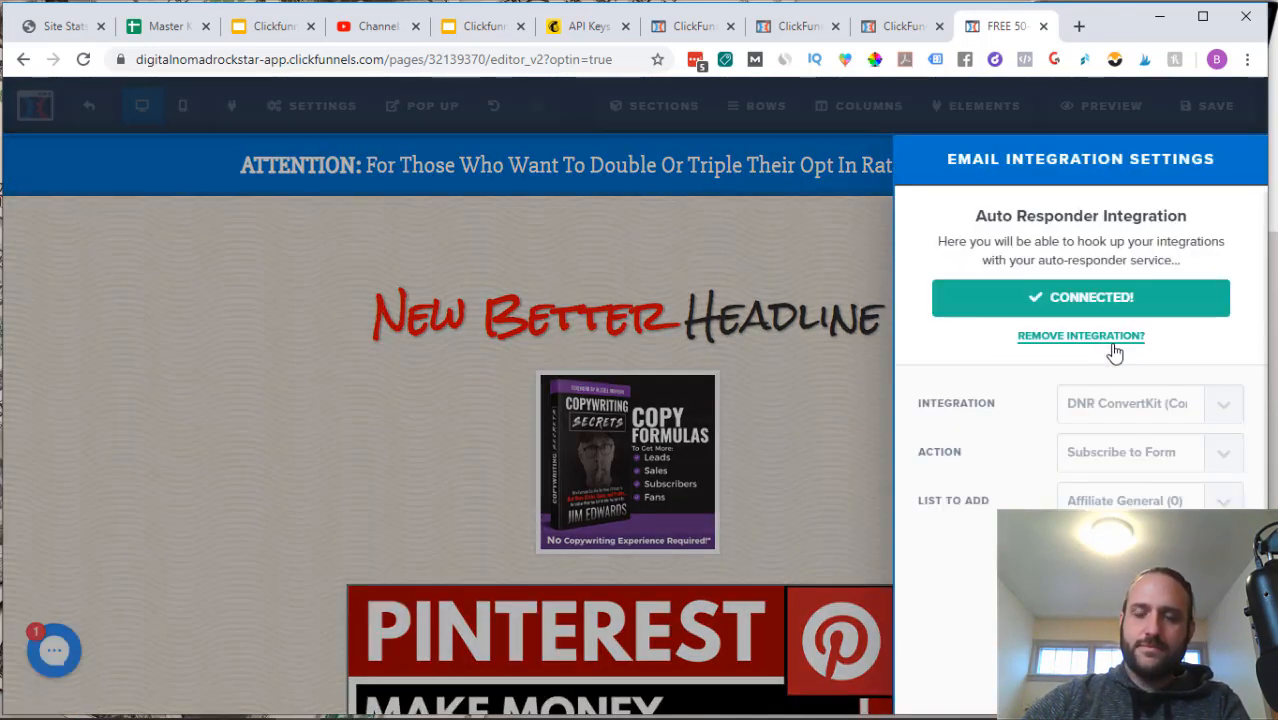
pyautogui.click(1063, 338)
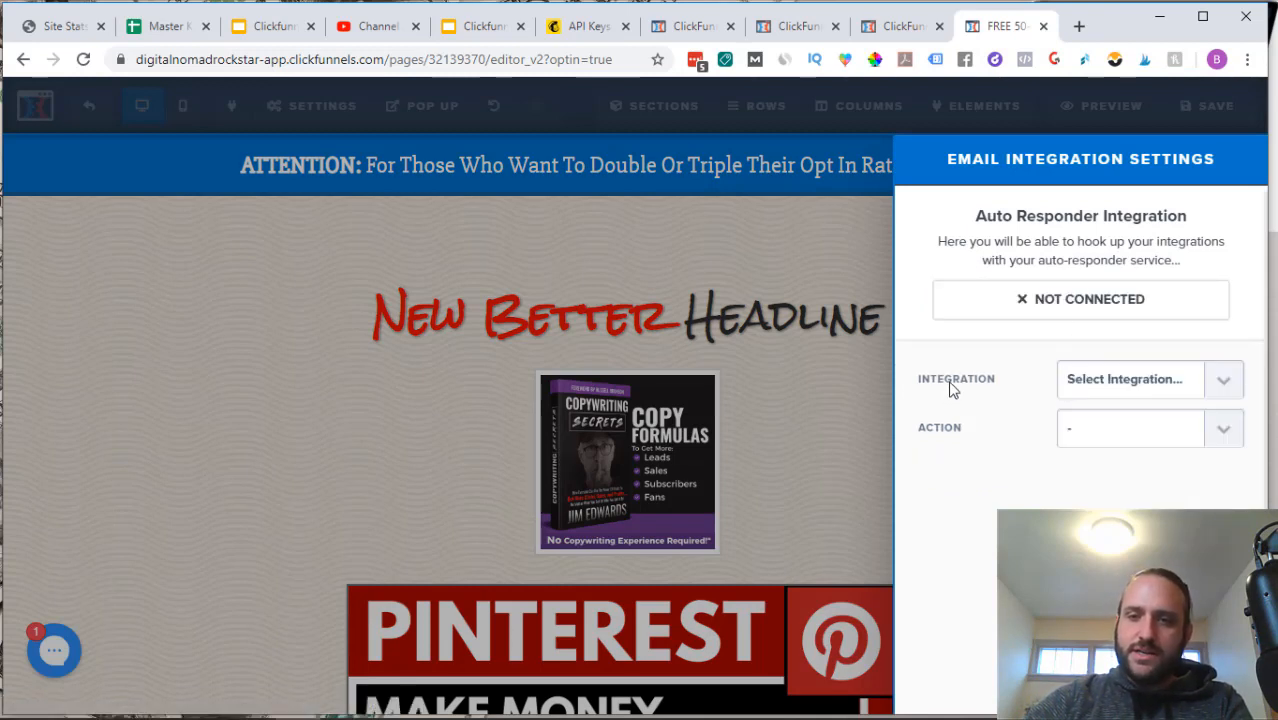
# Step: Select the True Law of Attraction integration with the Add To List action, and close the email integration settings
pyautogui.click(1101, 388)
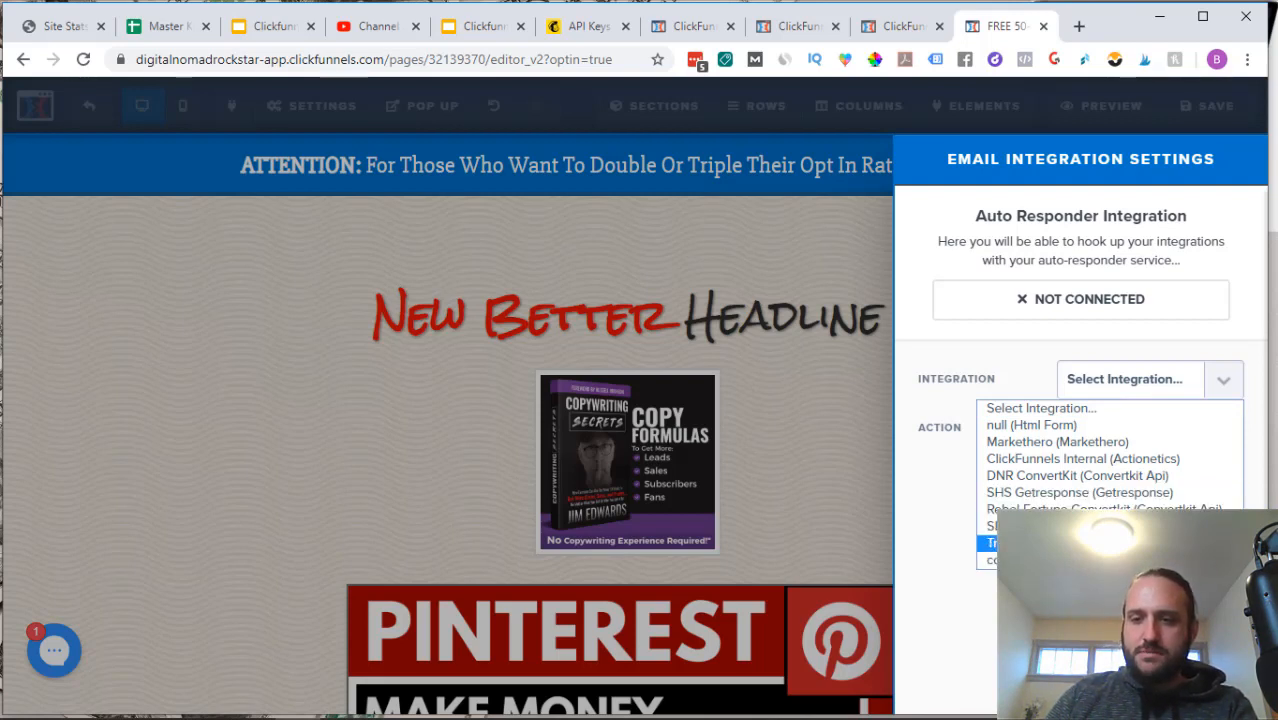
pyautogui.click(1010, 543)
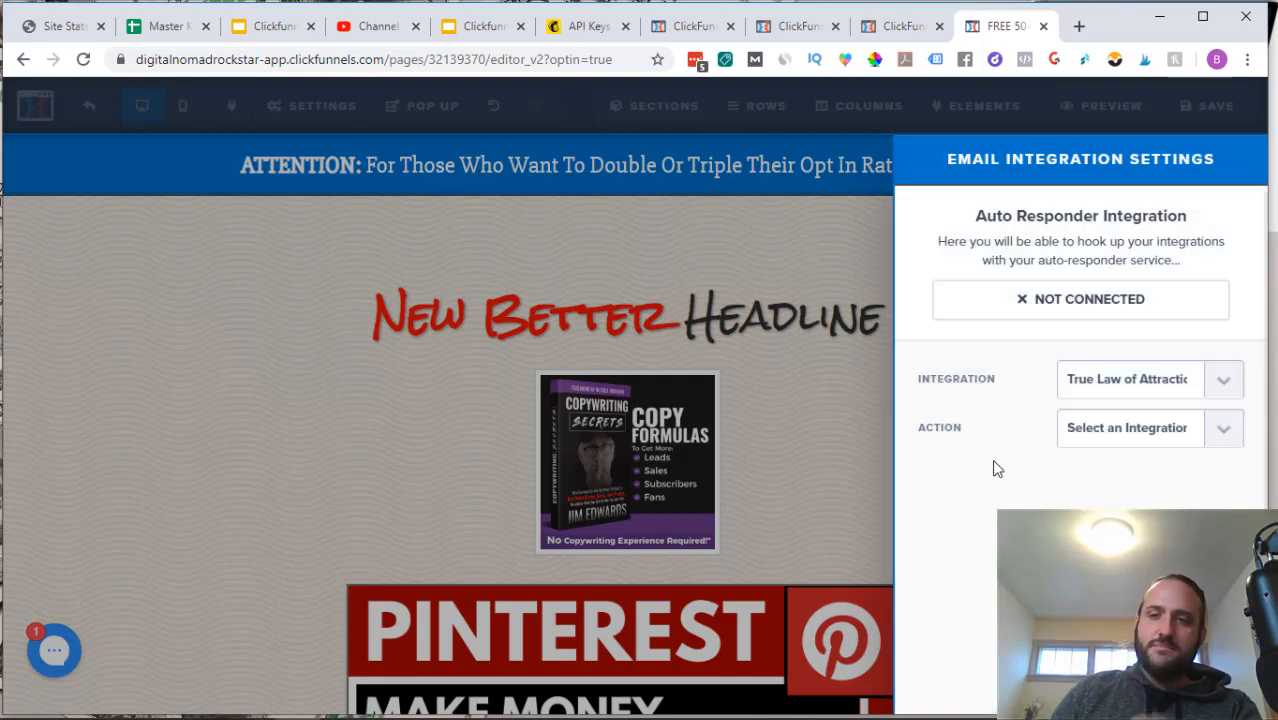
pyautogui.click(1092, 432)
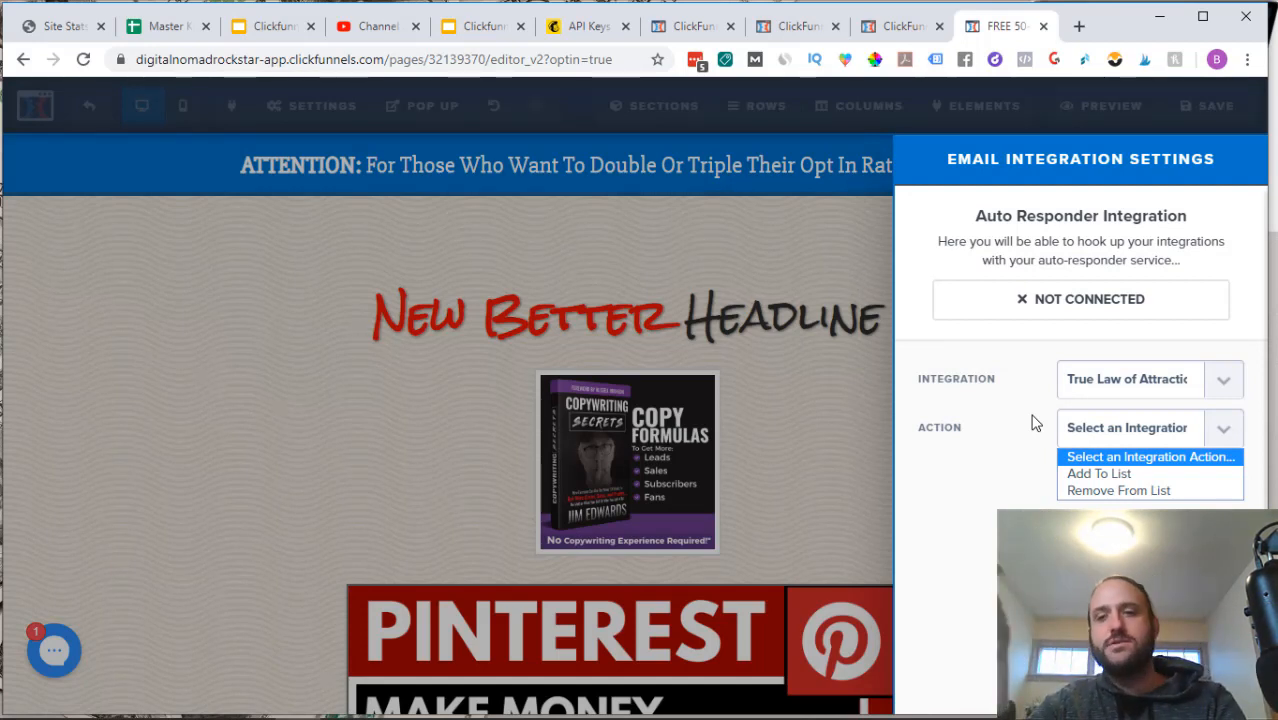
pyautogui.click(1101, 476)
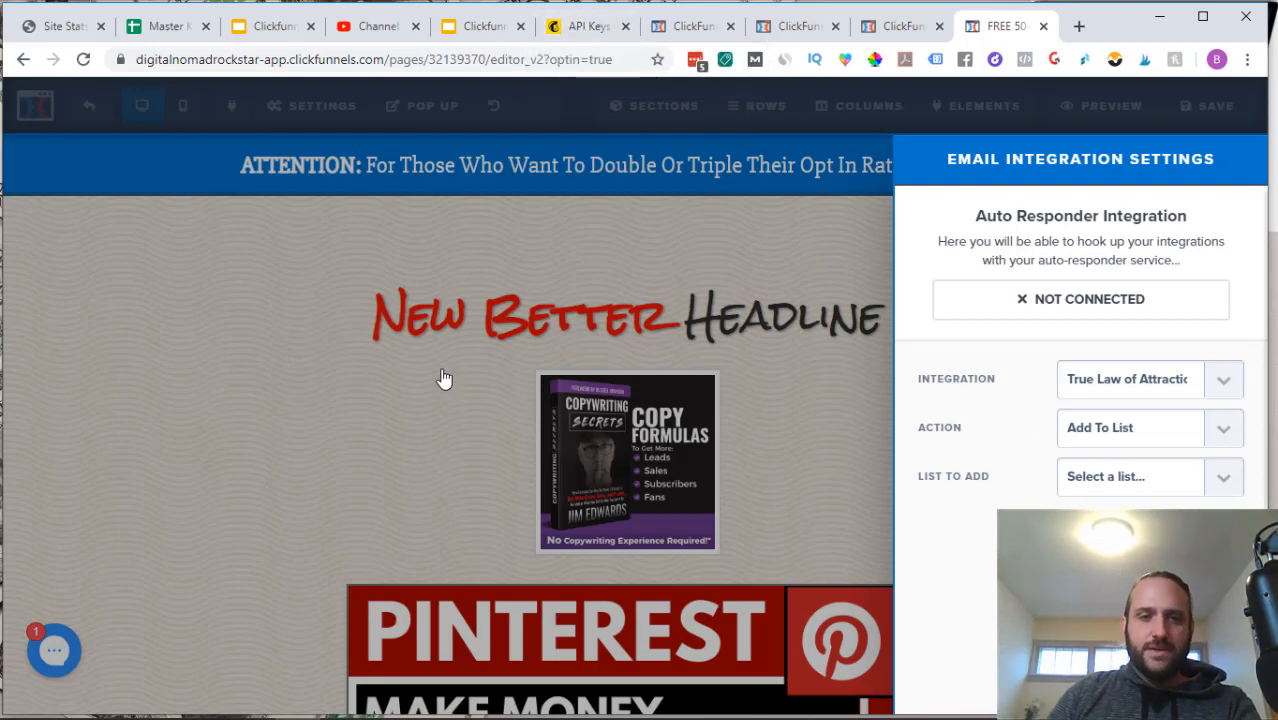
pyautogui.click(303, 342)
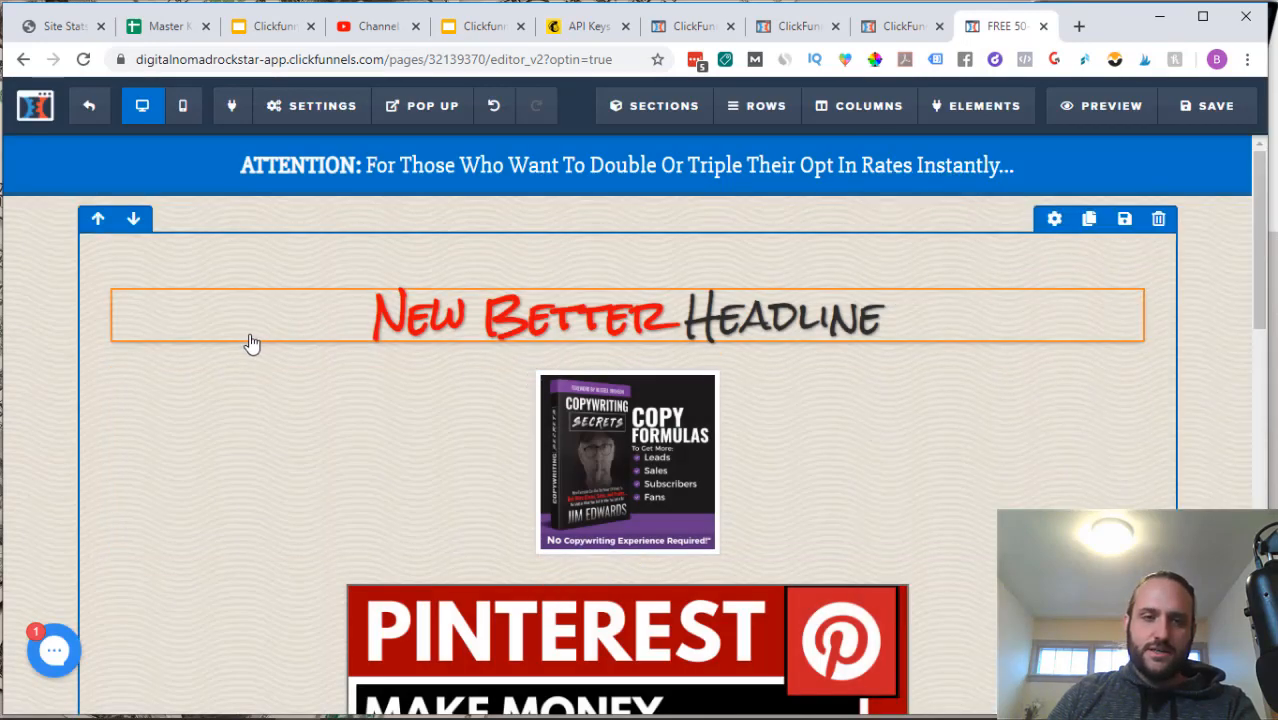
# Step: Look over the opt-in page's content down to the template download button and return to the headline
pyautogui.scroll(-10, 251, 343)
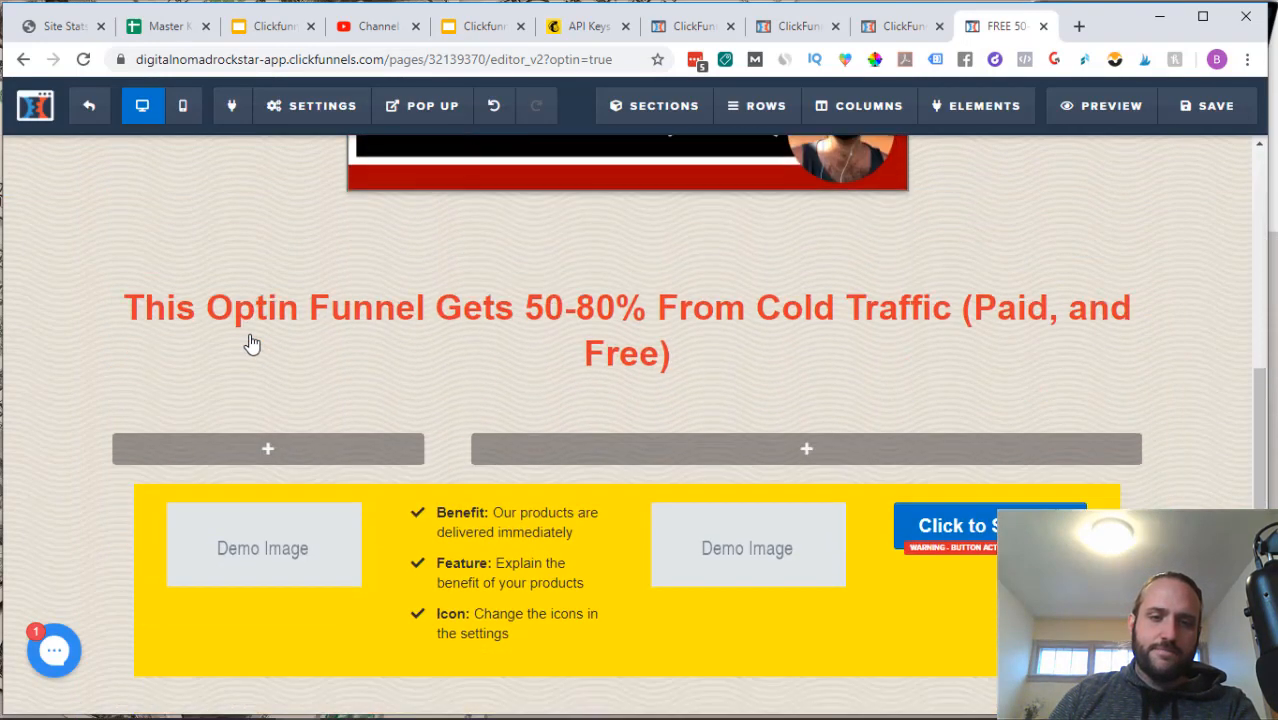
pyautogui.scroll(-3, 251, 340)
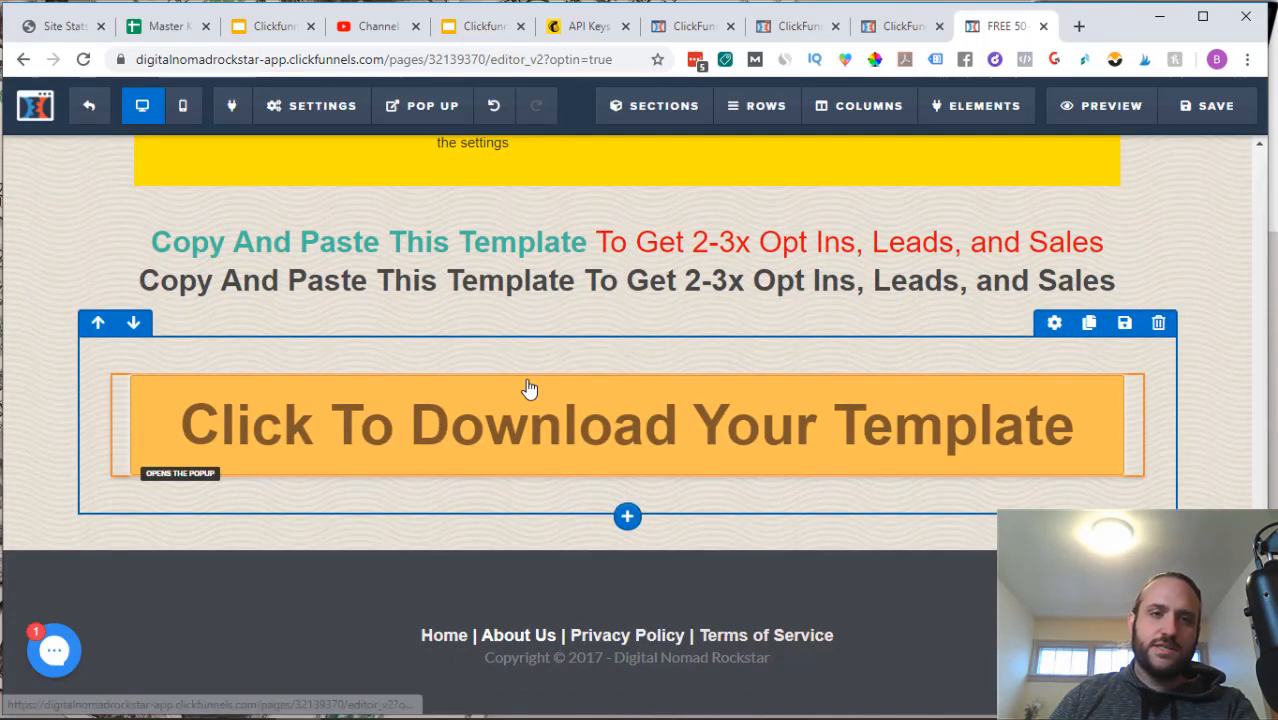
pyautogui.scroll(7, 528, 389)
pyautogui.scroll(5, 528, 389)
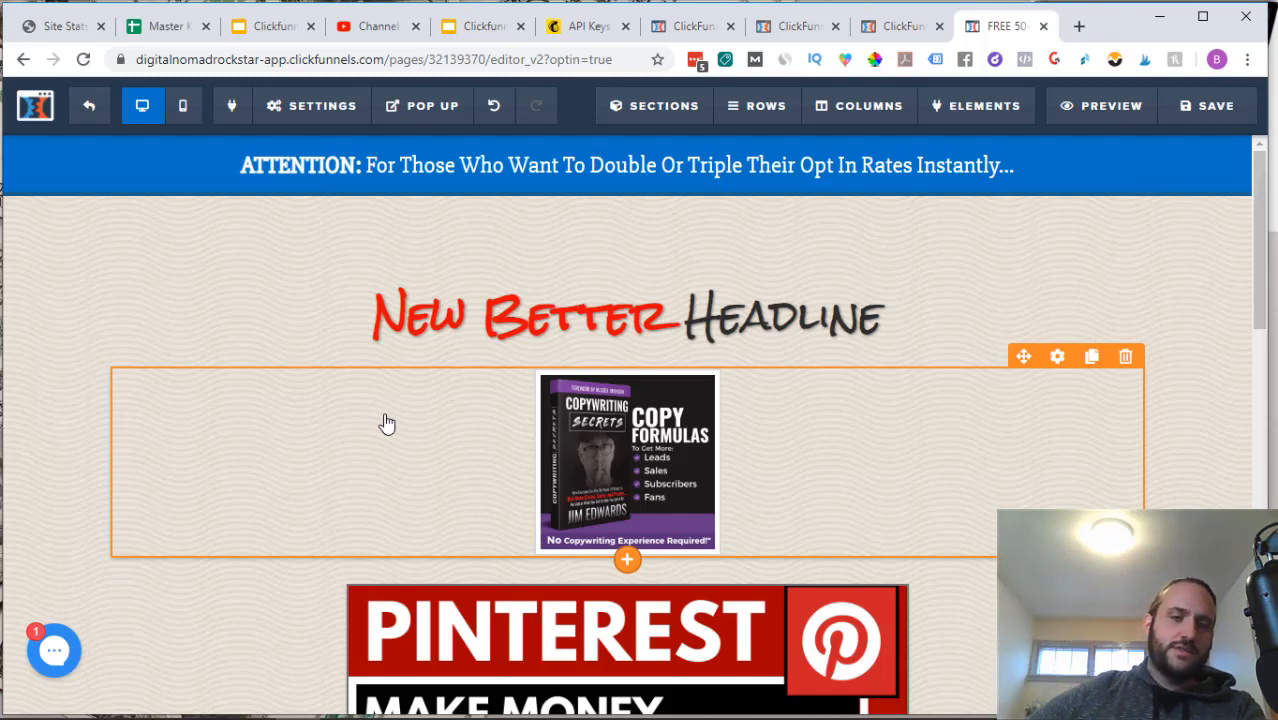
# Step: Revisit the Mailchimp API keys page, and switch to the Google Slides presentation to show its Bonus Offers slide
pyautogui.click(585, 30)
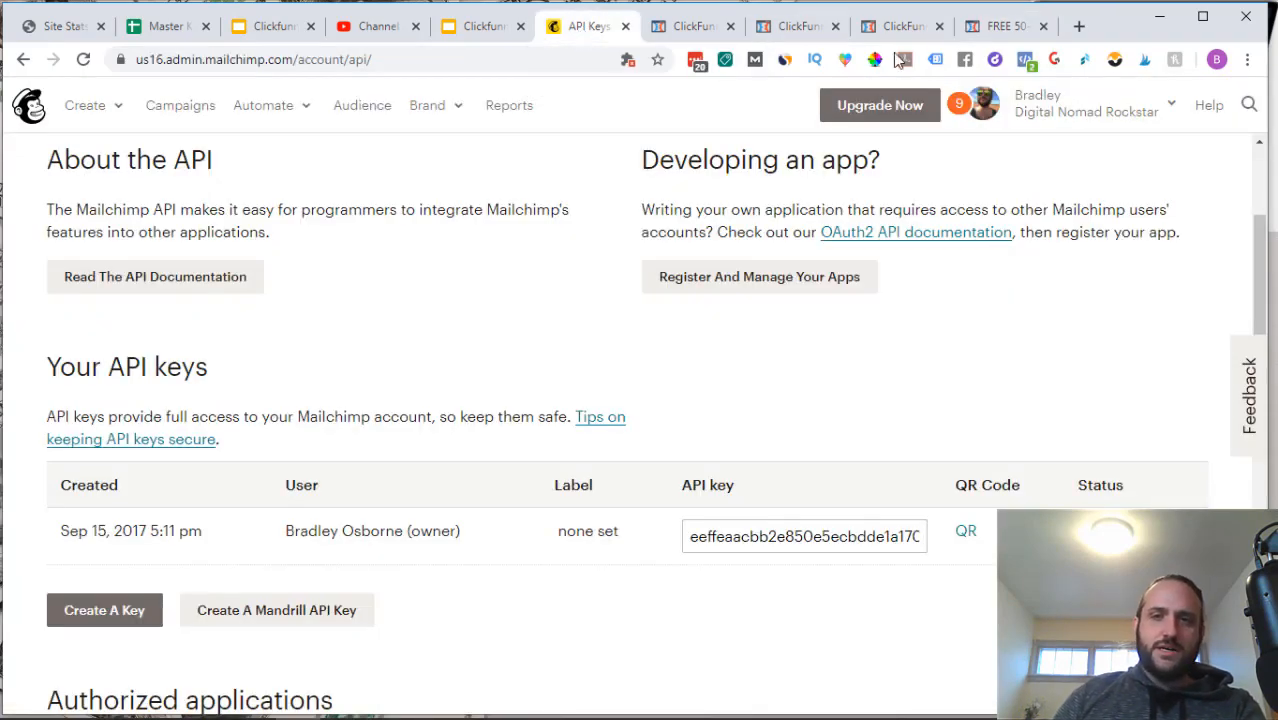
pyautogui.click(1005, 26)
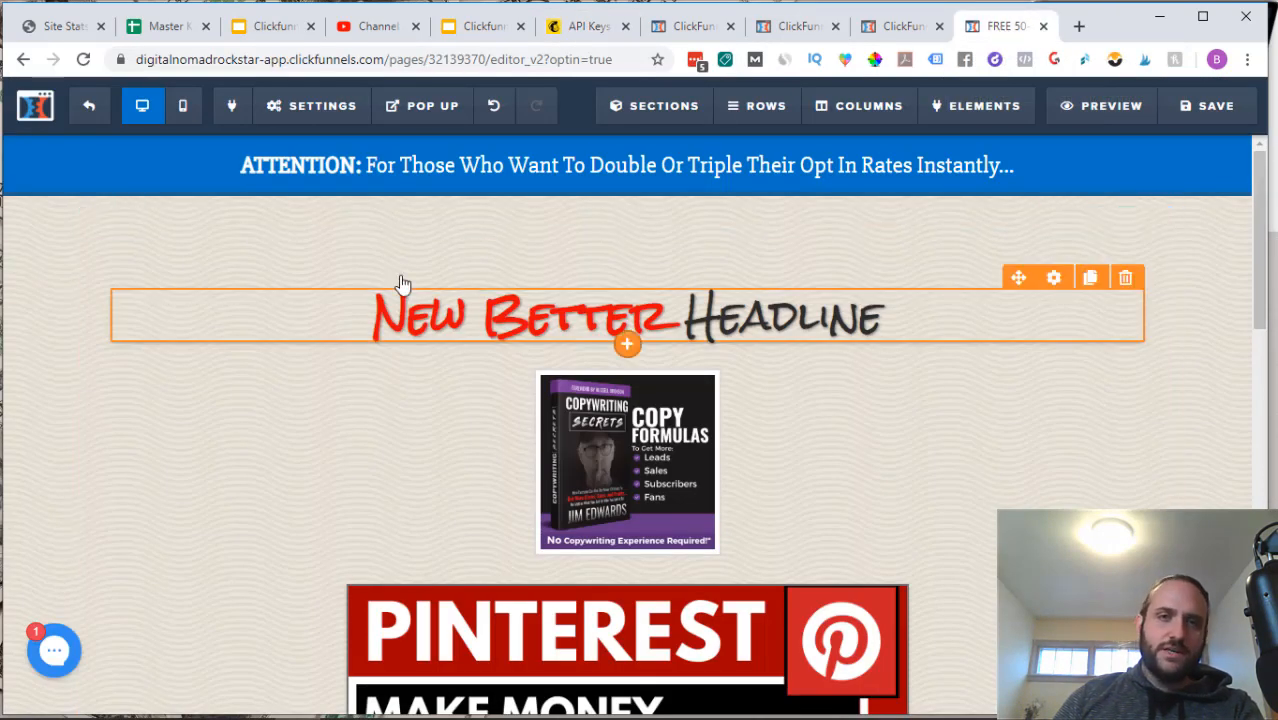
pyautogui.click(478, 28)
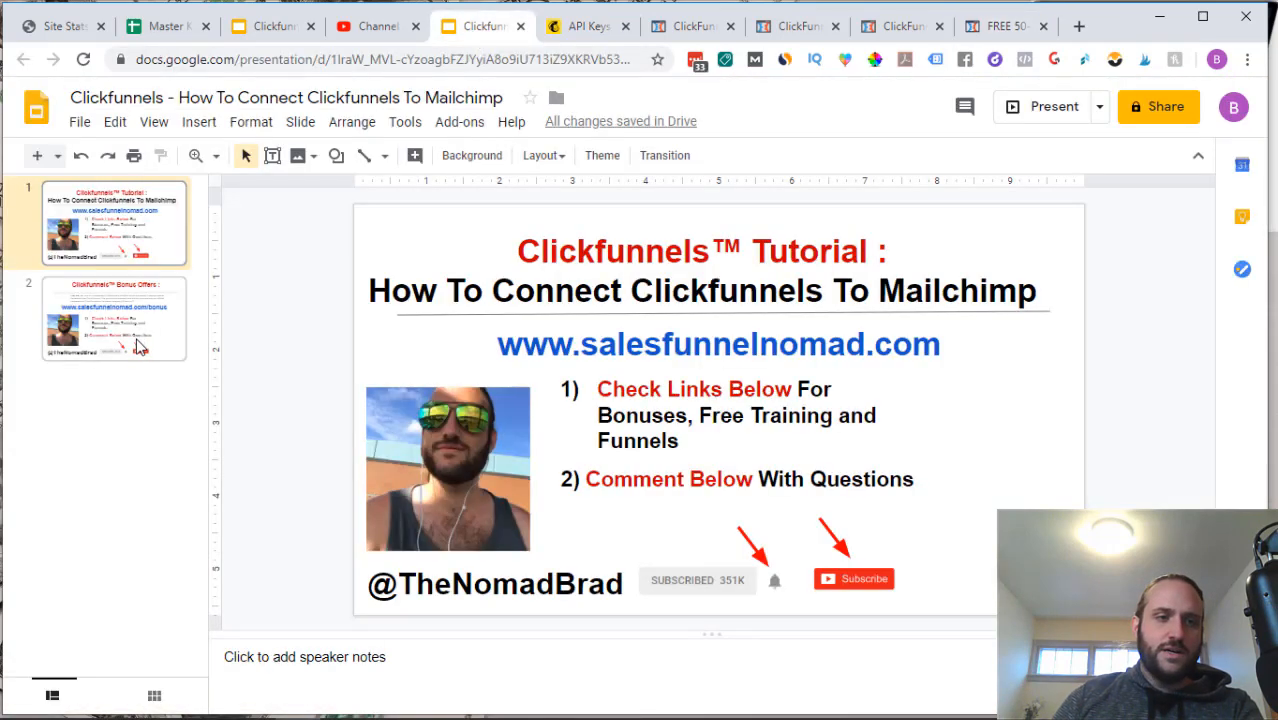
pyautogui.click(134, 330)
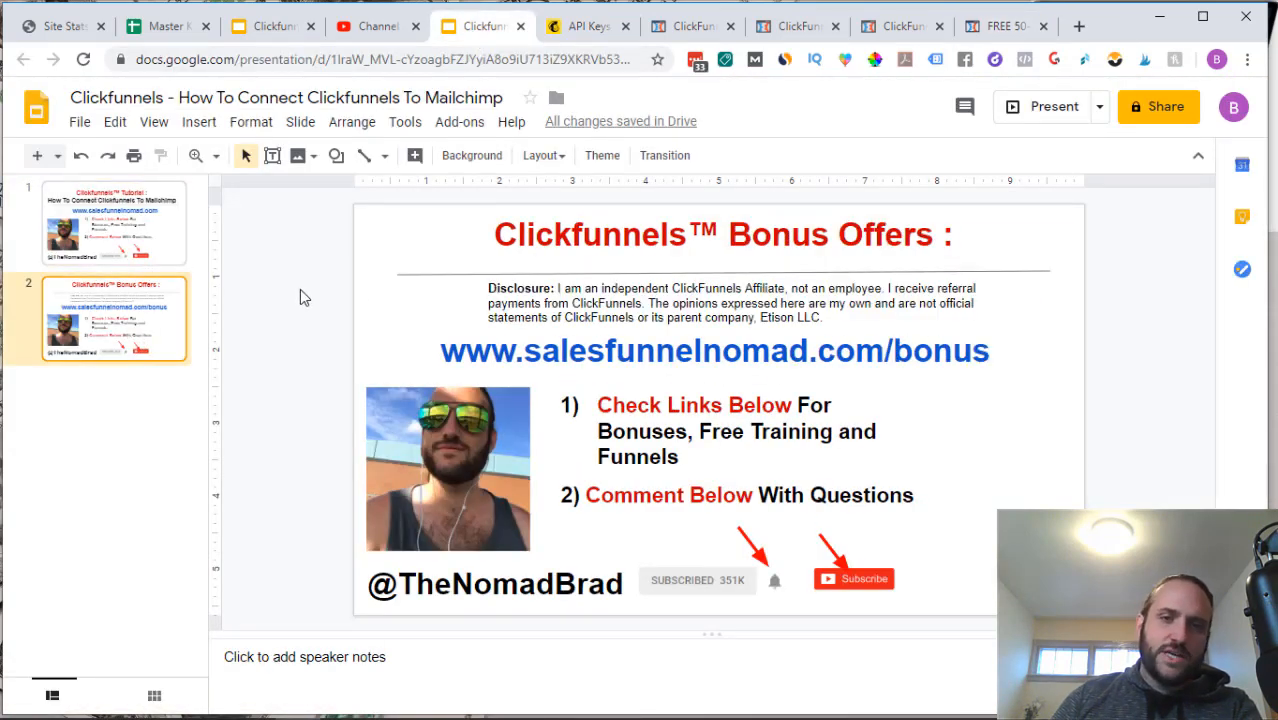